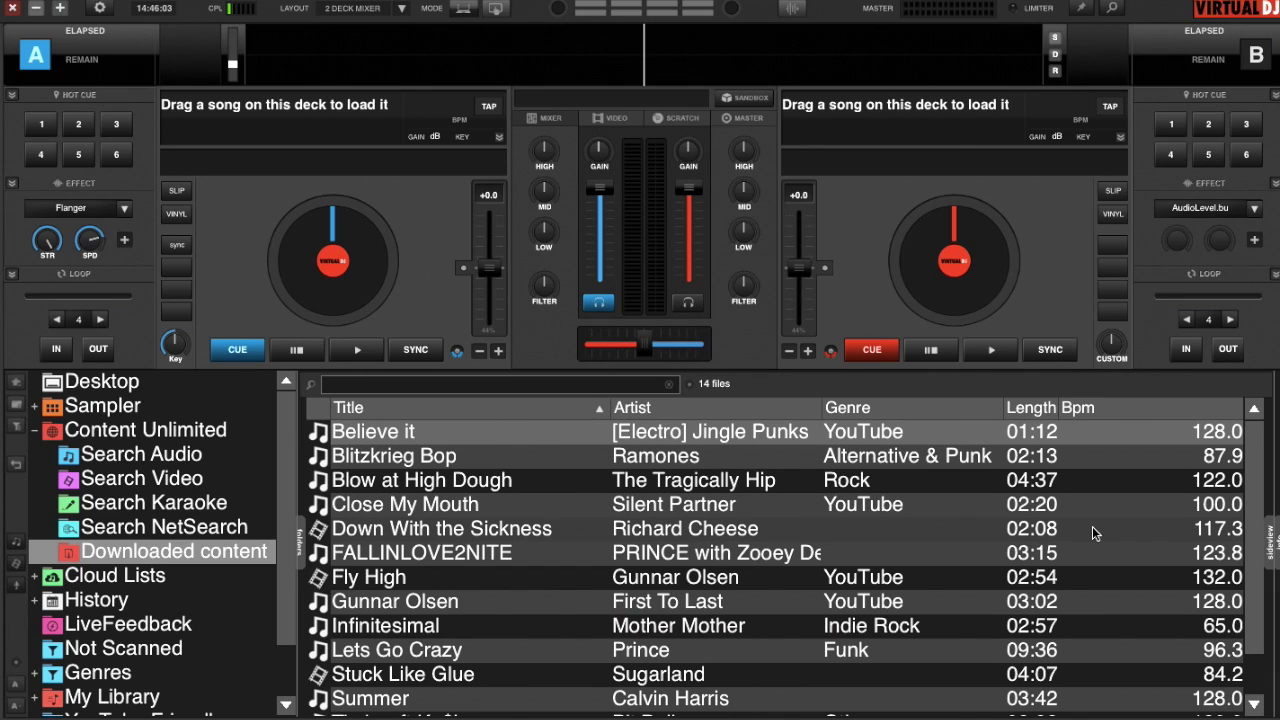
- Show the sampler, cycle VIDEO & SCRATCH, AUDIO FX, FAMOUS back to INSTRUMENTS, and list the banks
click(1271, 549)
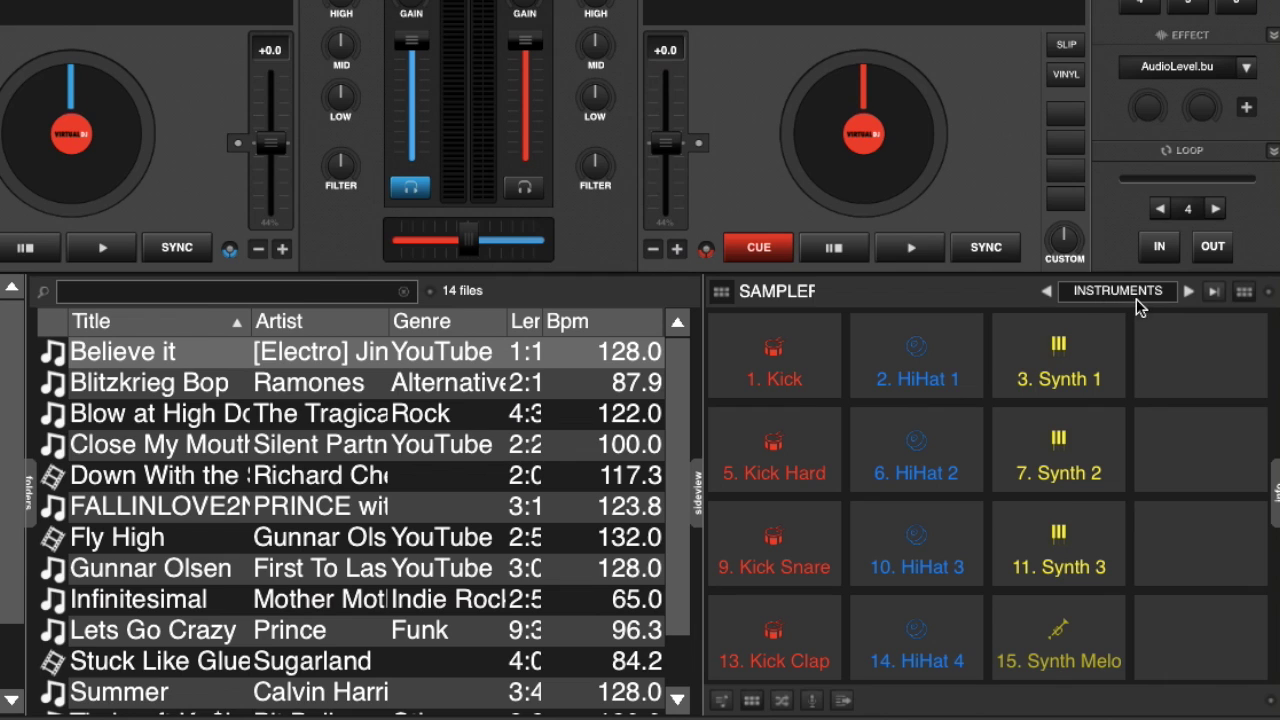
click(1190, 292)
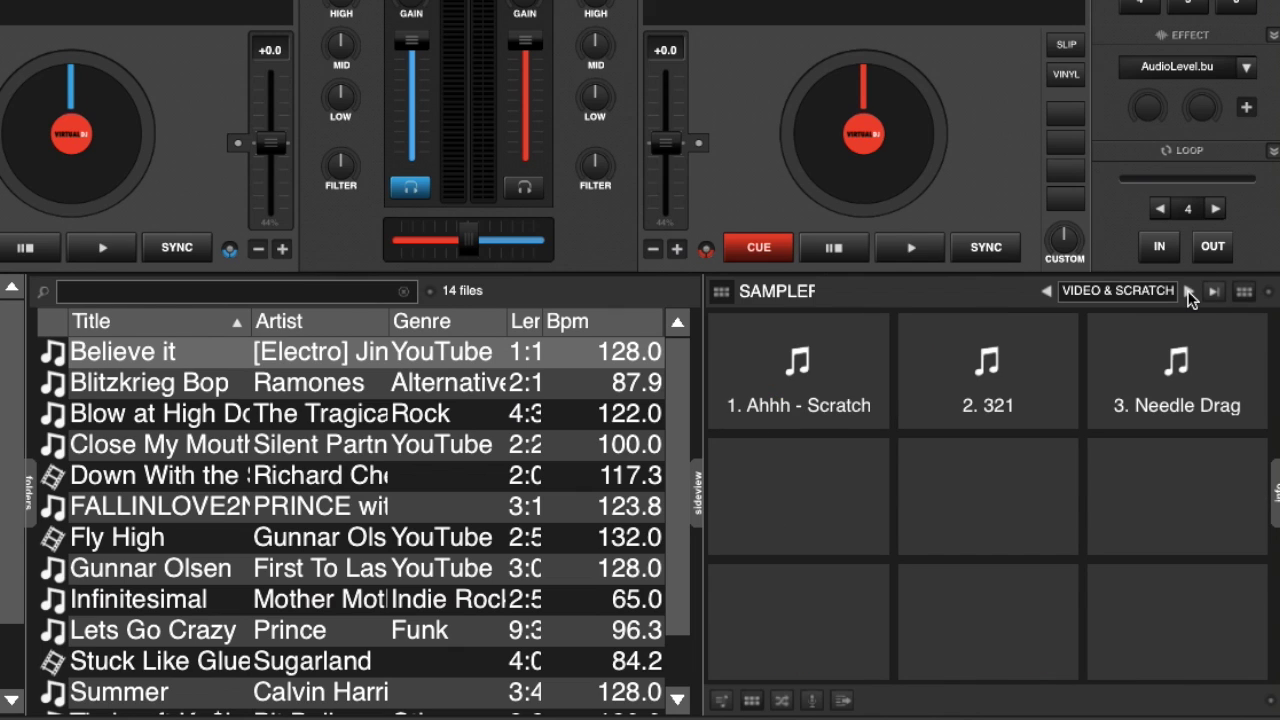
click(1190, 292)
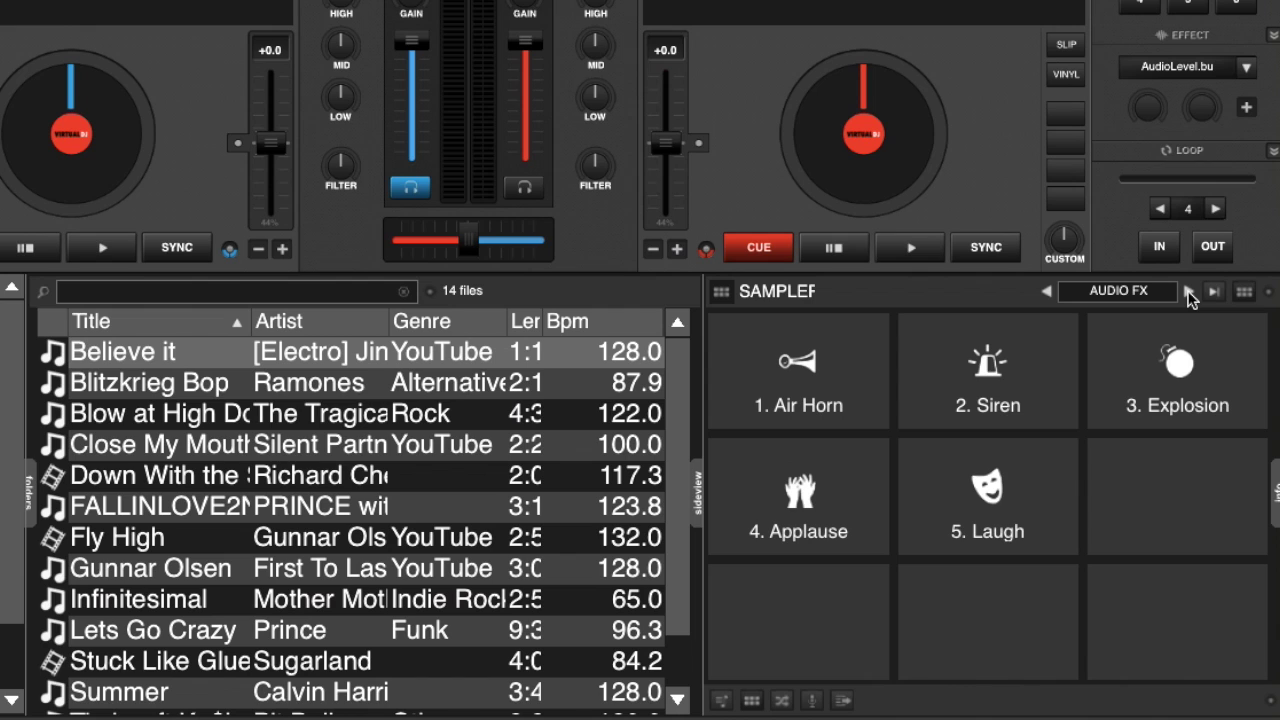
click(1190, 292)
click(1190, 292)
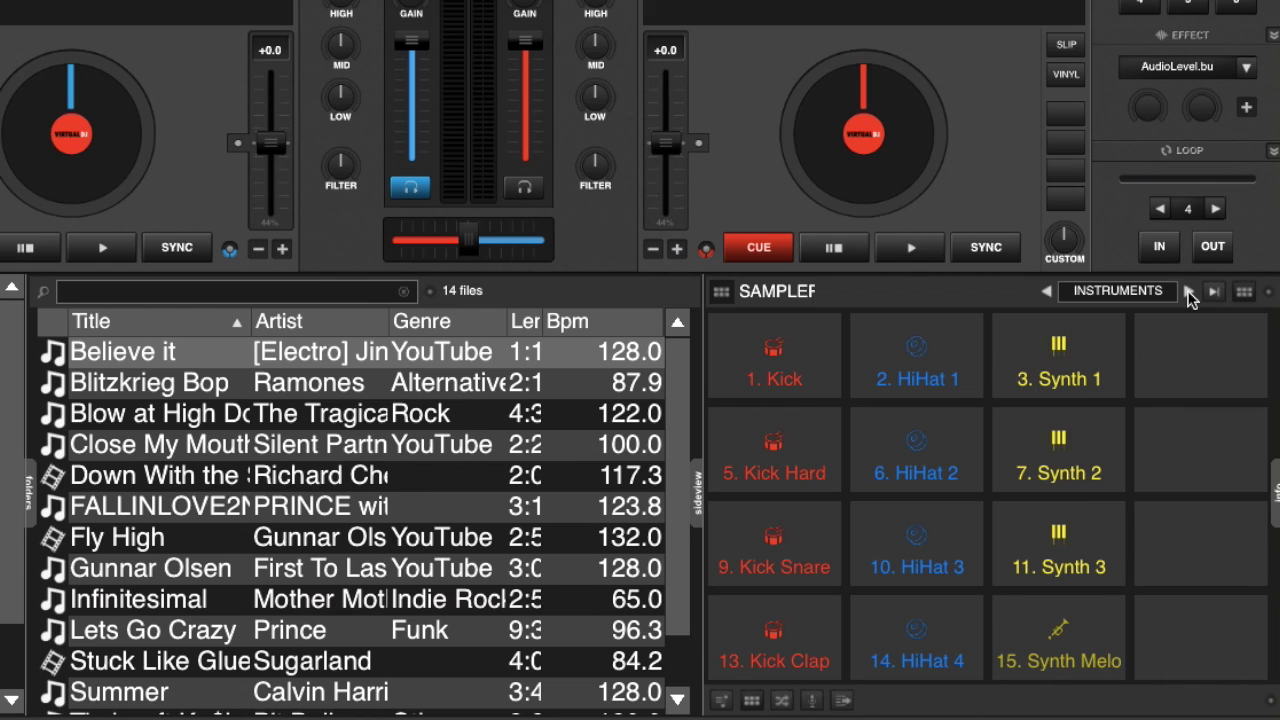
click(1113, 290)
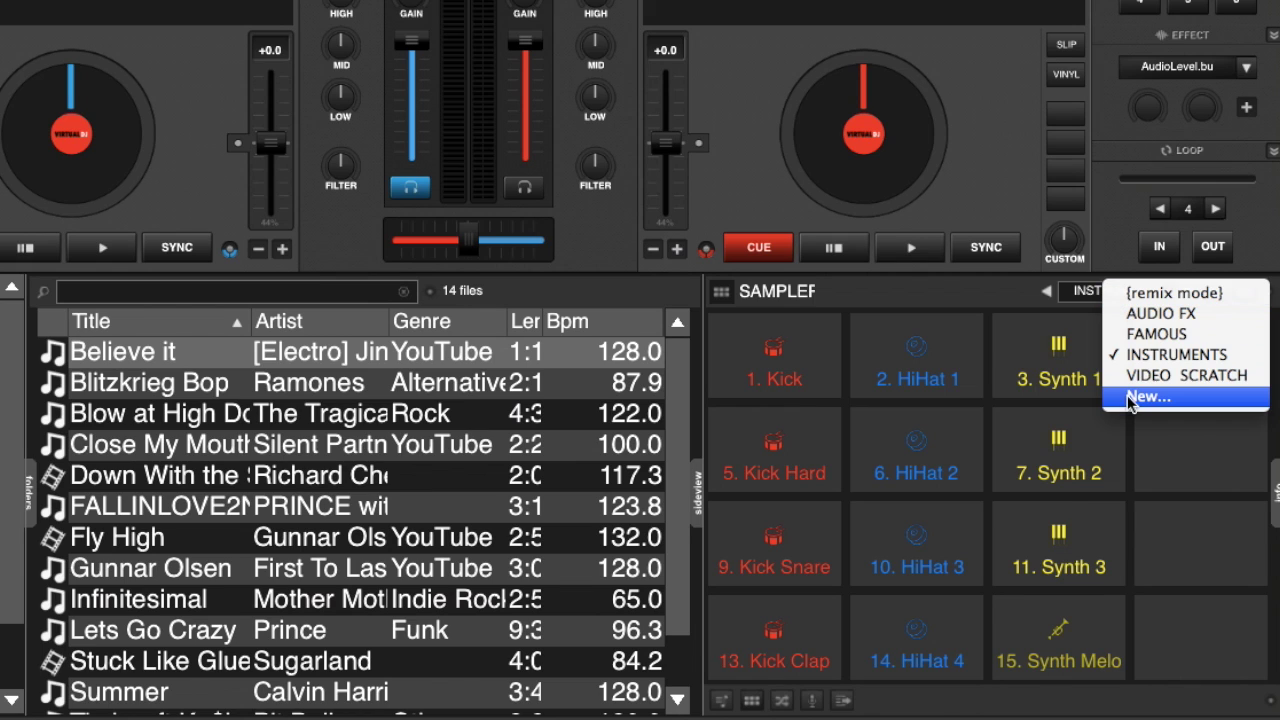
- Close the bank list, switch the sampler to list view and adjust the Kick sample's volume
click(981, 295)
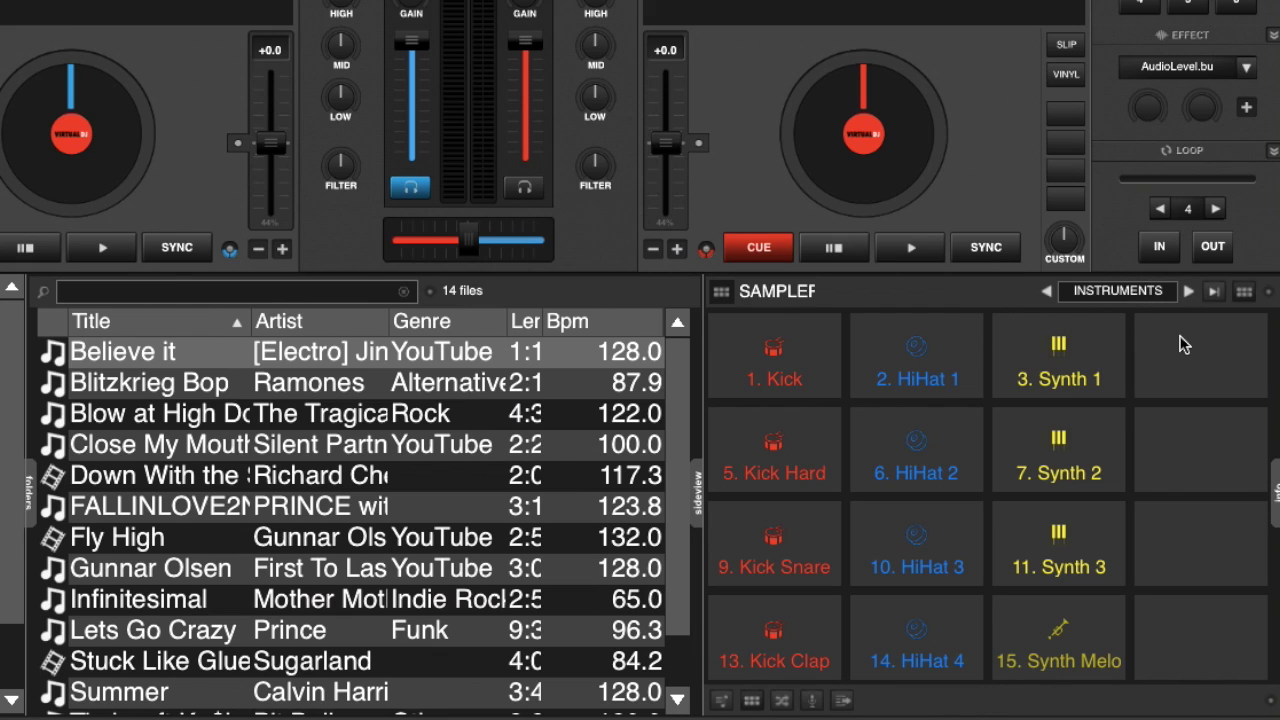
click(1244, 292)
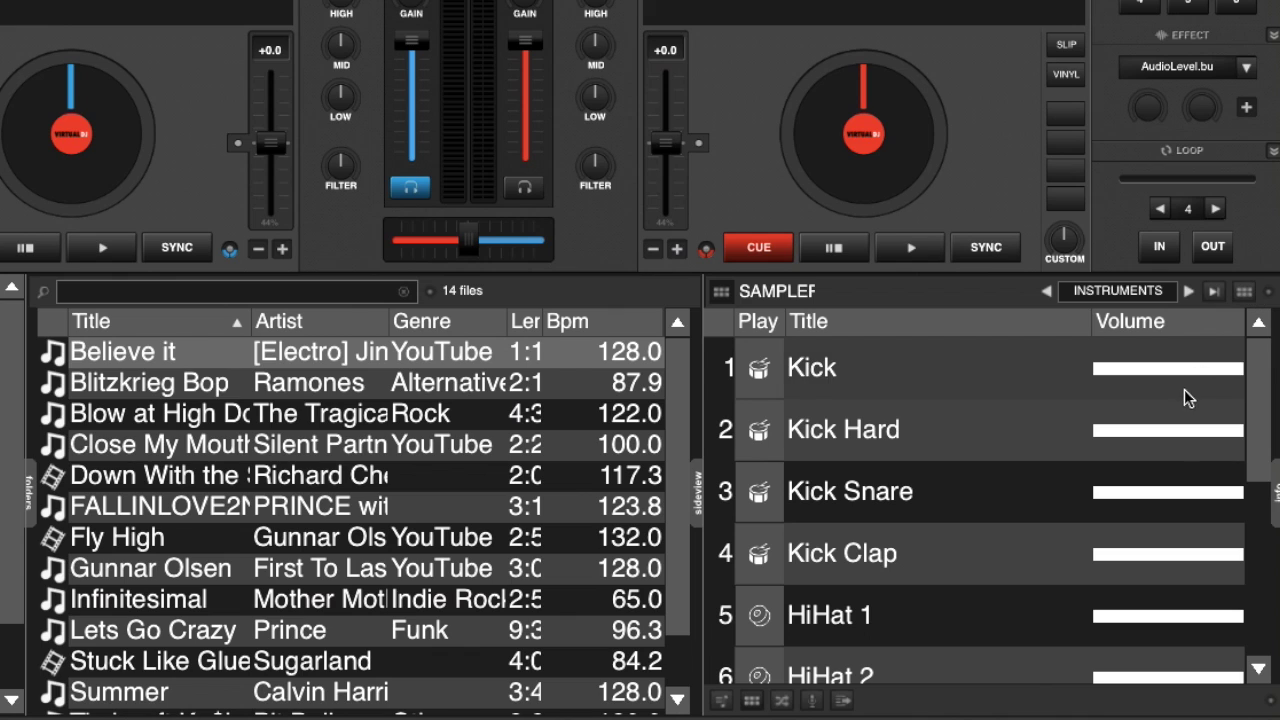
click(1215, 372)
drag(1215, 374, 1246, 378)
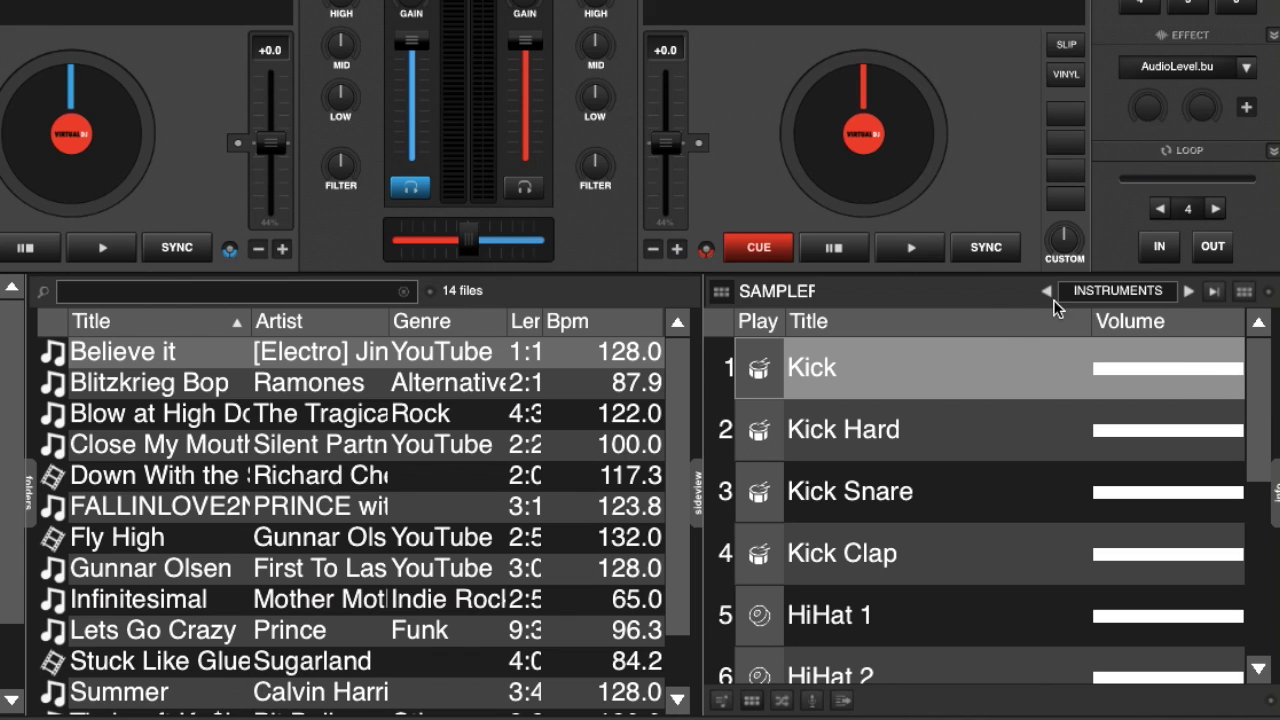
- Add a Bpm column to the sample list and play the Kick sample
right_click(998, 327)
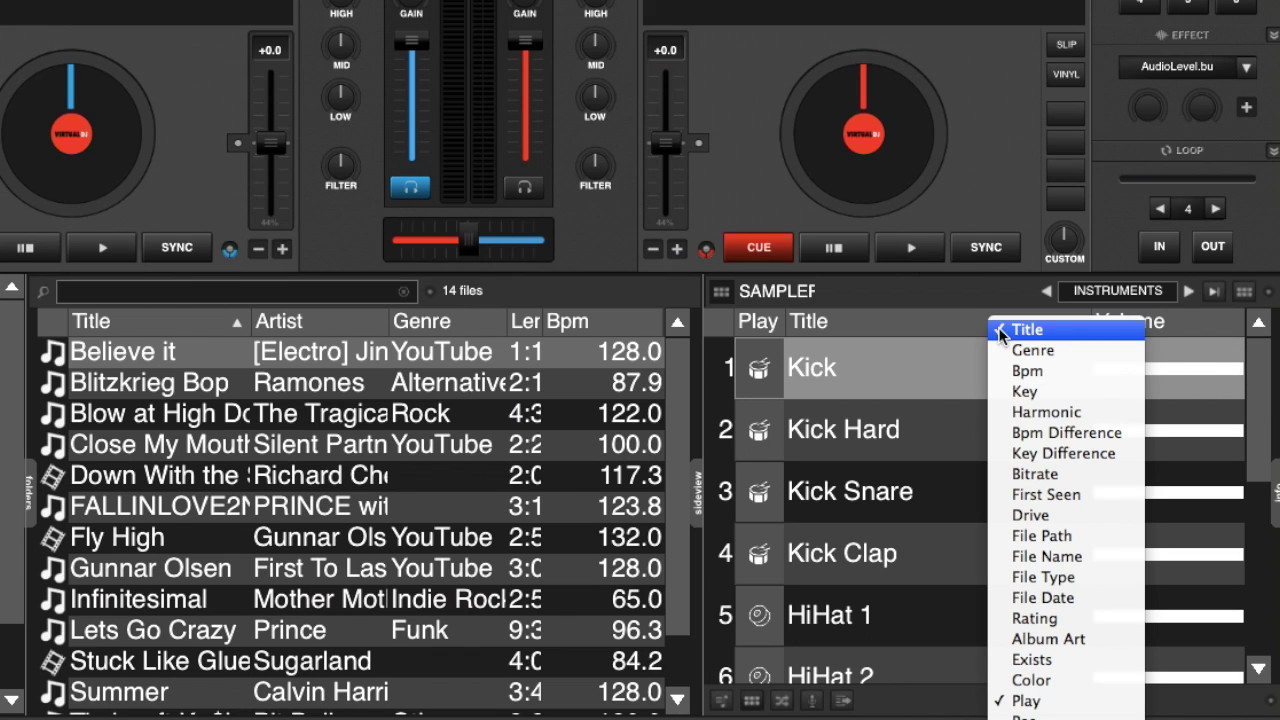
click(1022, 371)
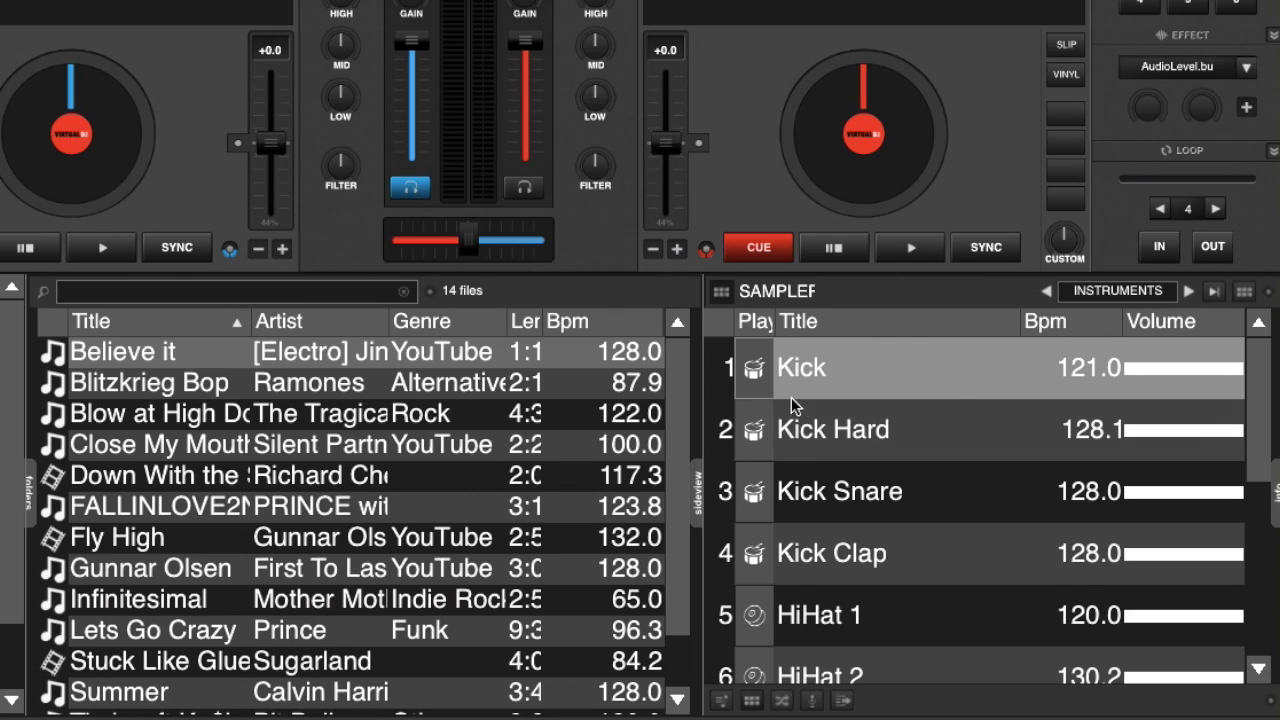
click(765, 381)
- Return to the pad grid and audition the Kick, Kick Hard and Kick Snare pads, stopping Kick Snare
click(1252, 298)
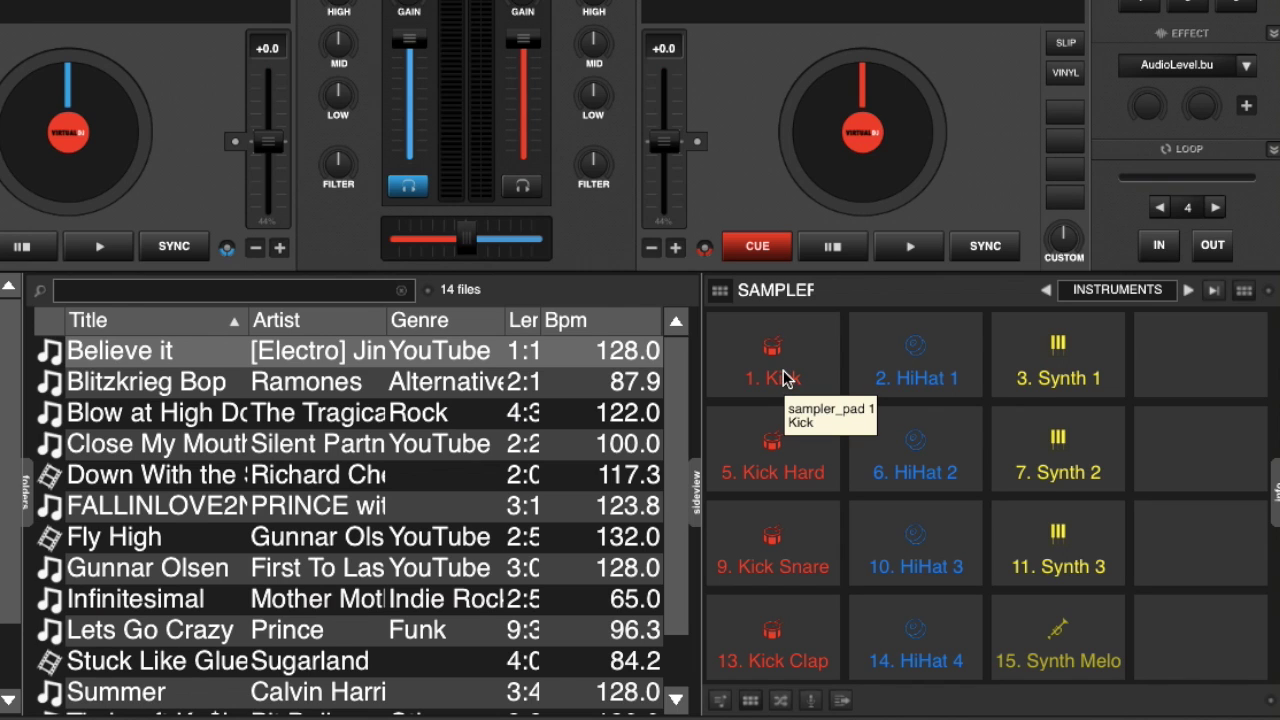
click(786, 378)
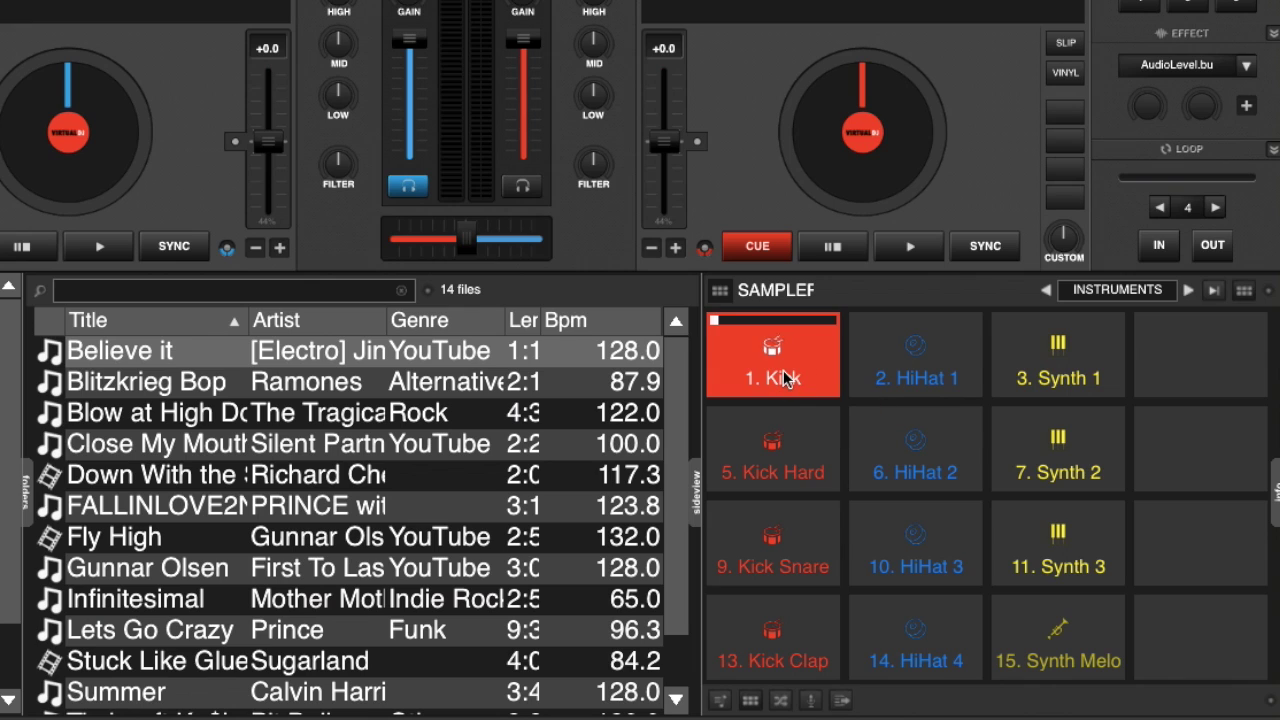
click(743, 461)
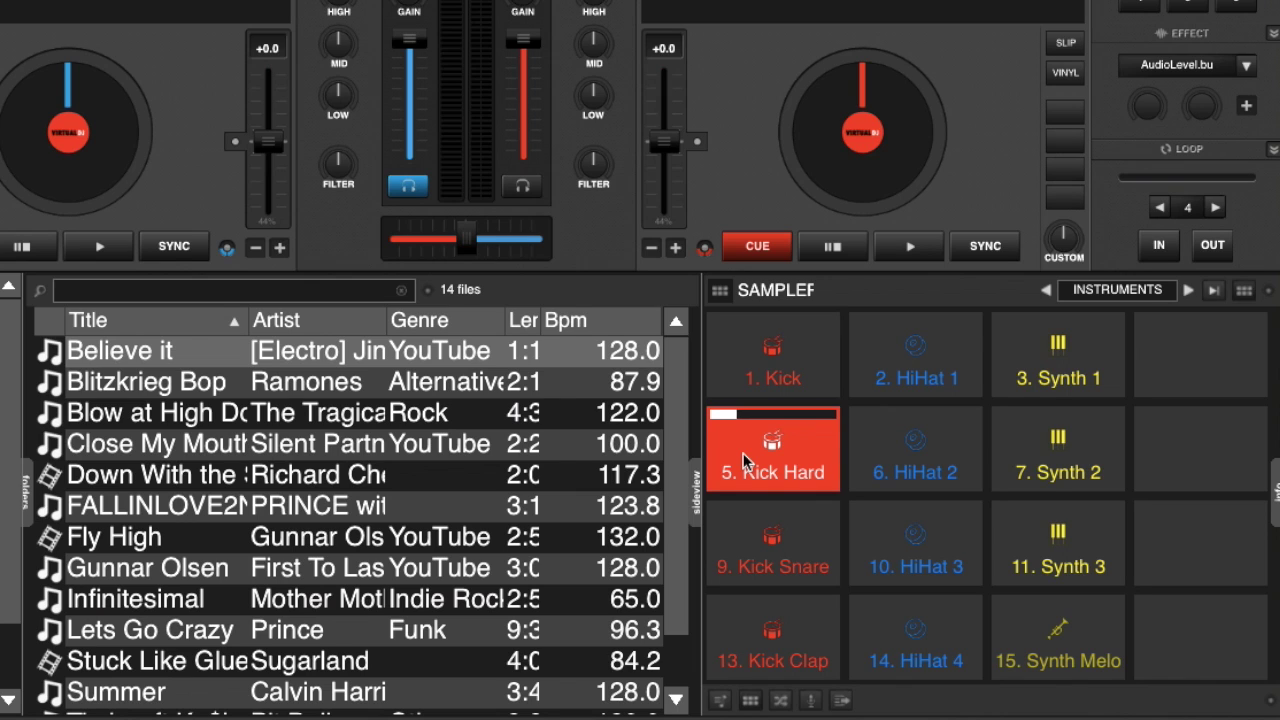
click(743, 553)
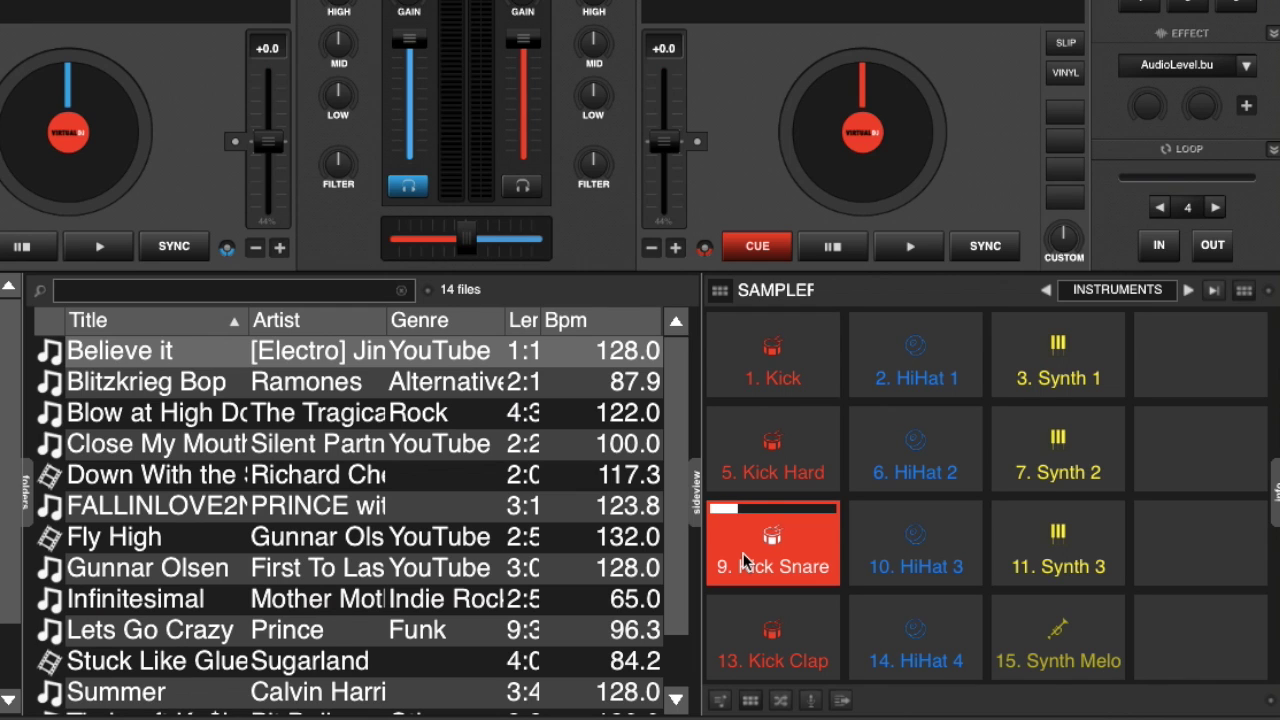
click(743, 553)
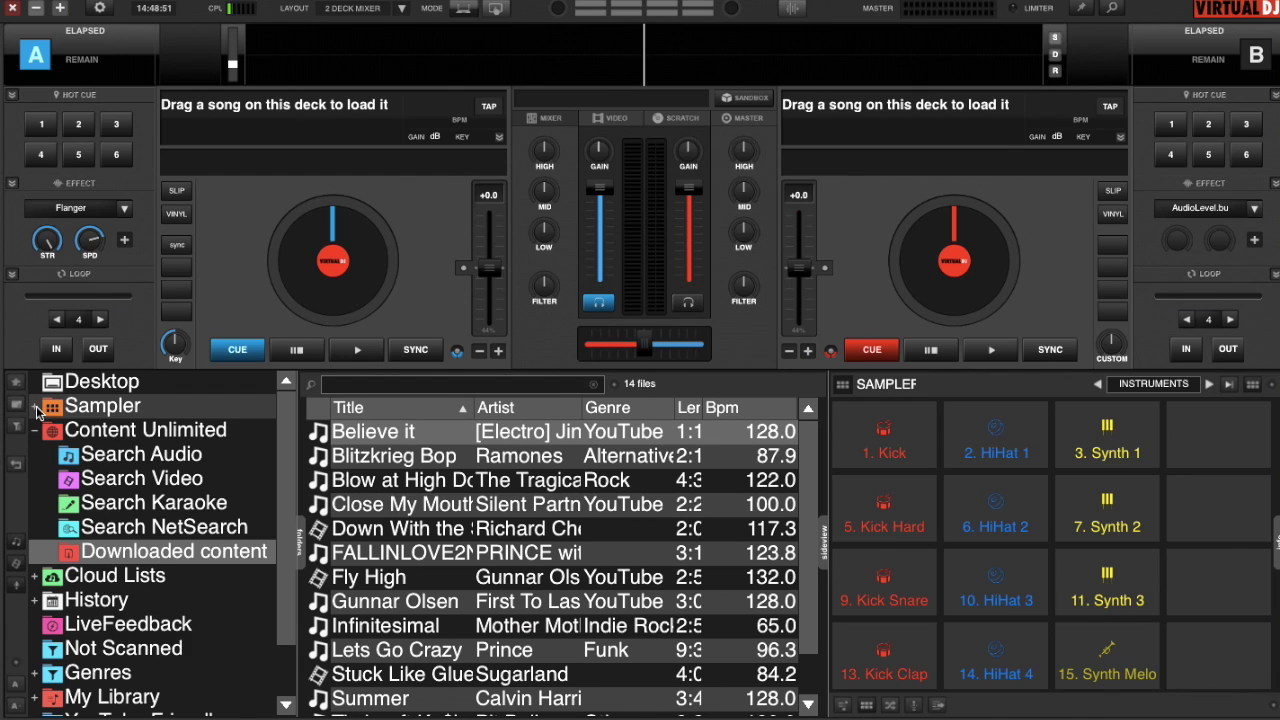
- Expand the Sampler folder, hide the sampler panel and open the AUDIO FX bank in the browser
click(36, 410)
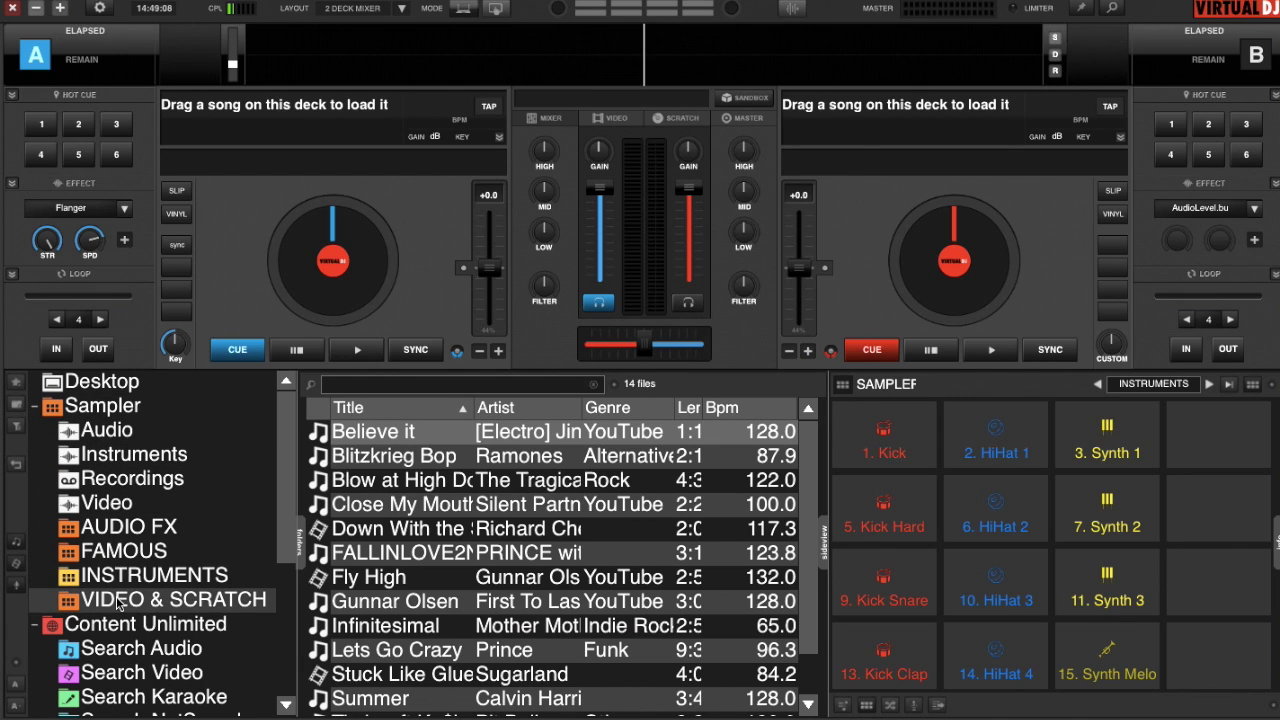
click(823, 545)
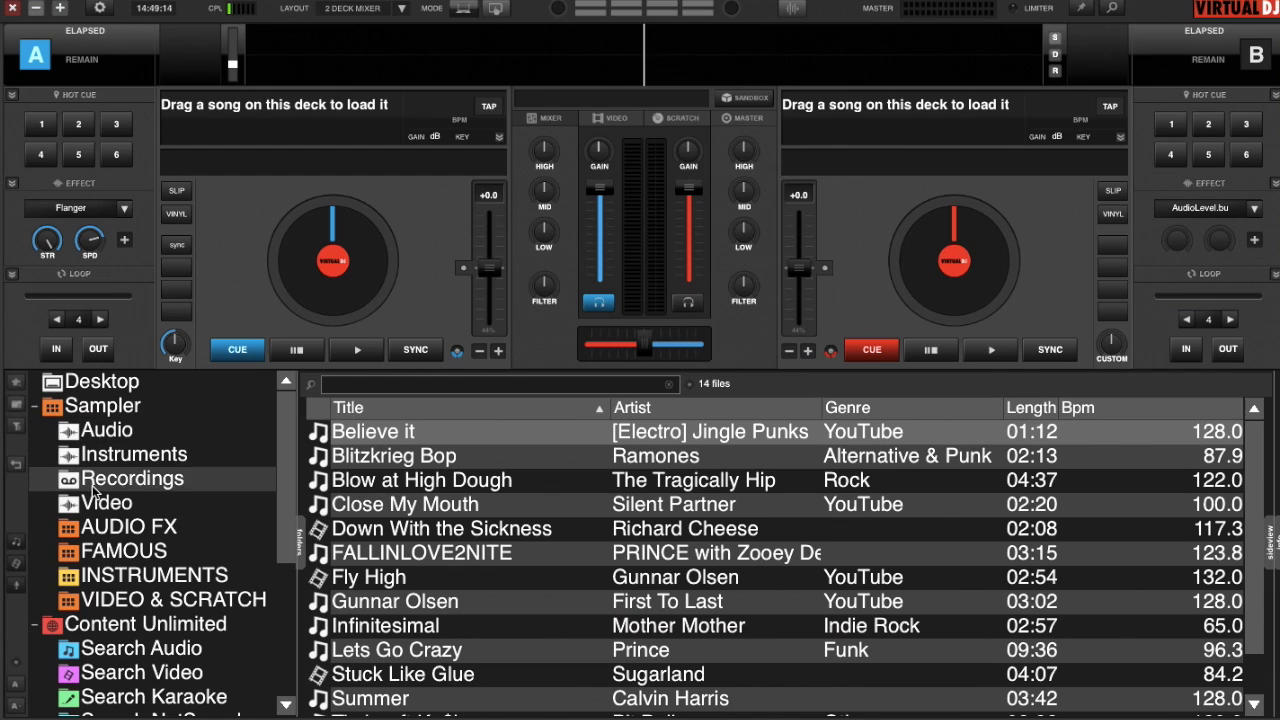
click(95, 530)
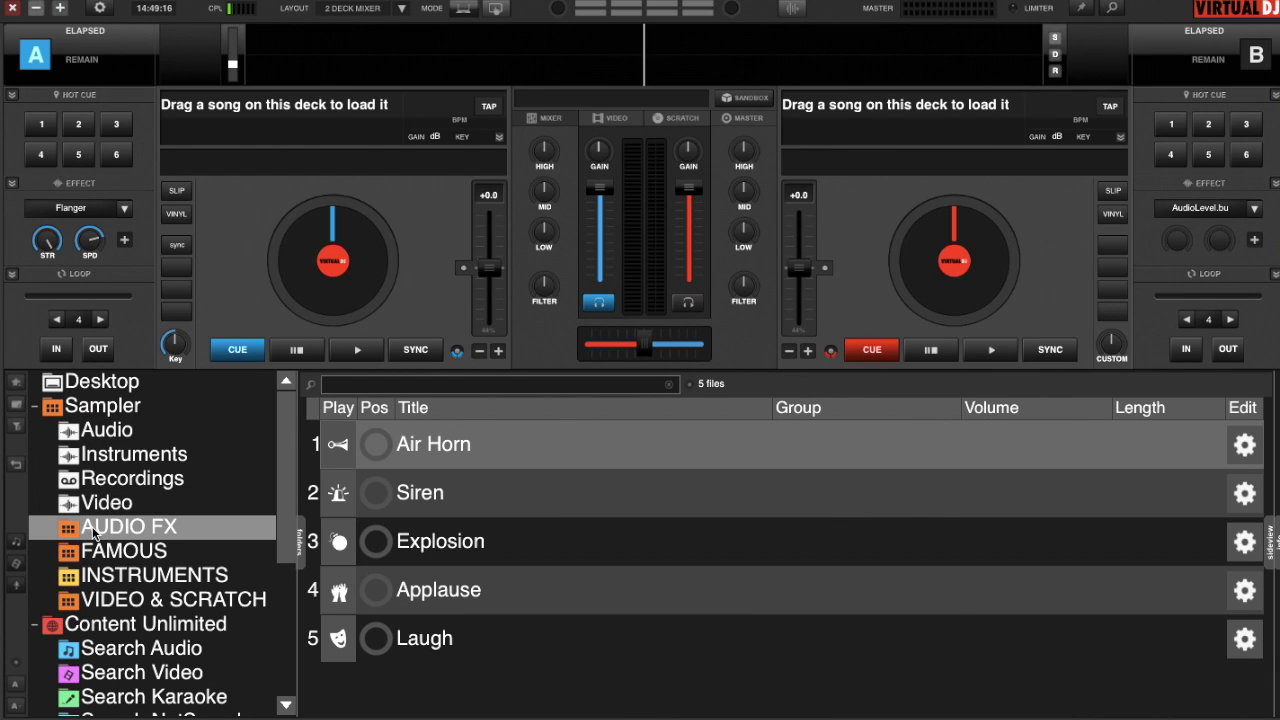
- Play the Air Horn sample, adjust its volume, stop it and open its Sample Editor
click(339, 445)
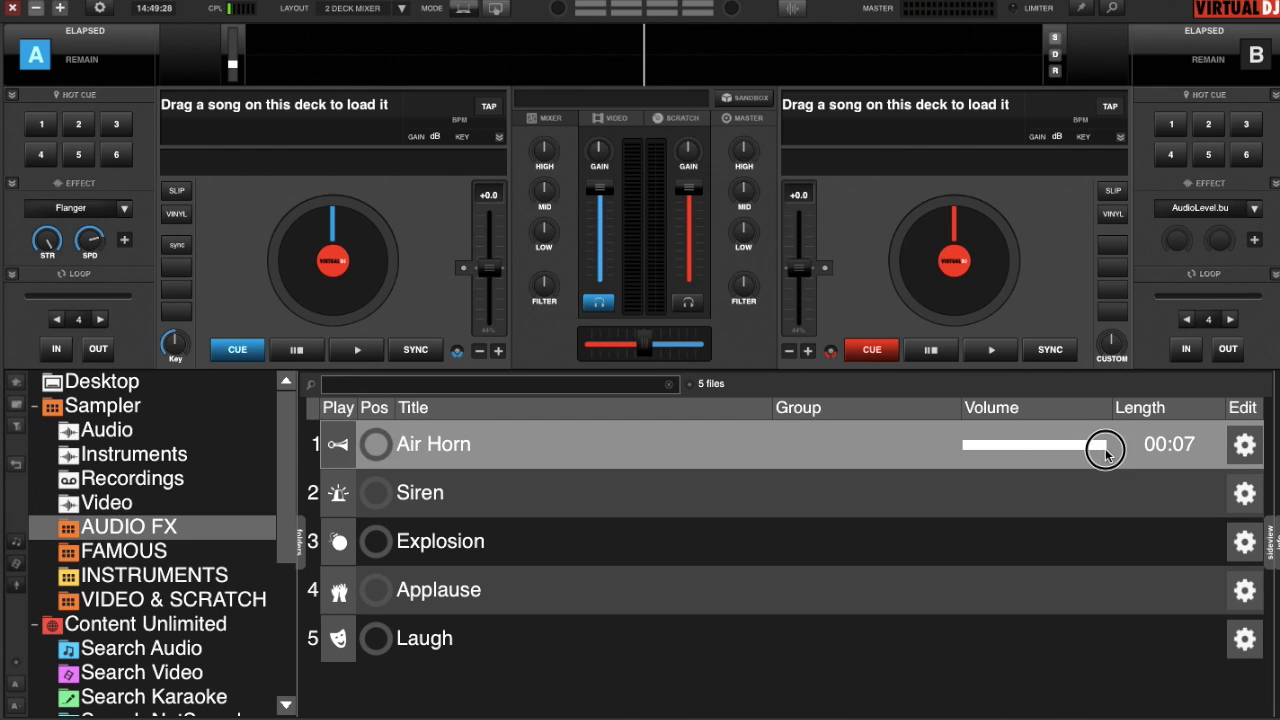
drag(1105, 452, 1150, 438)
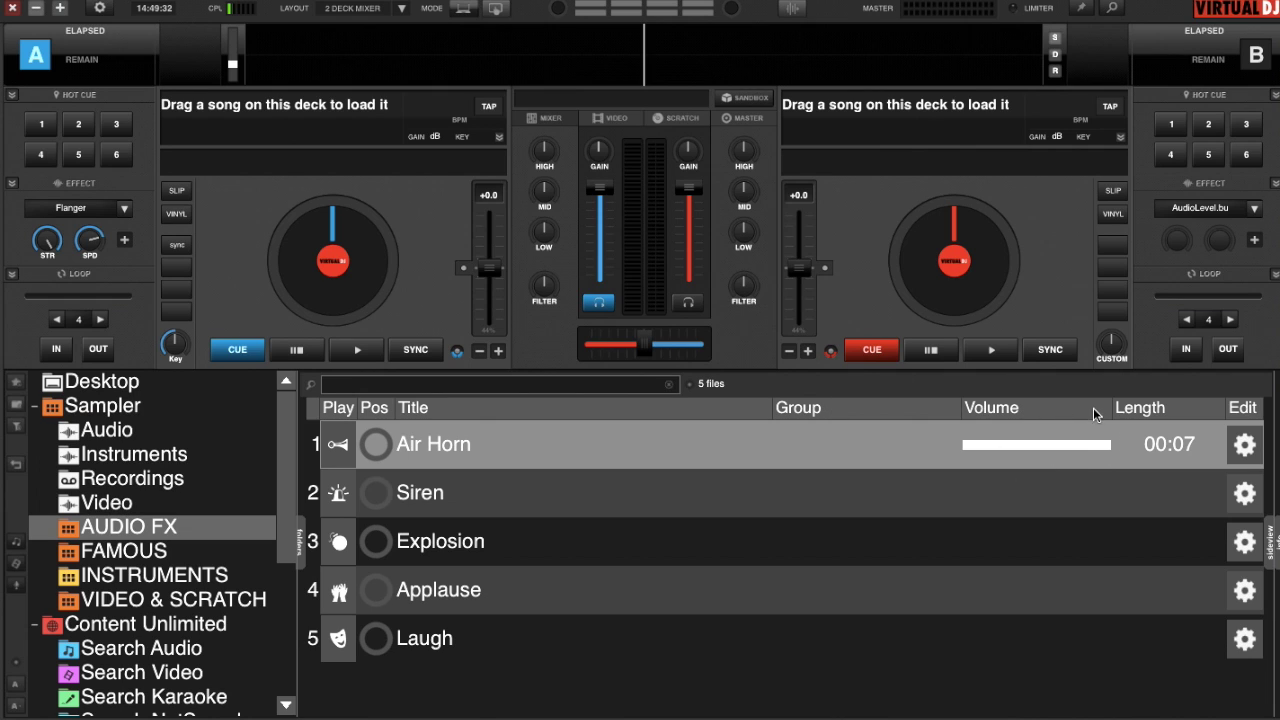
click(1243, 450)
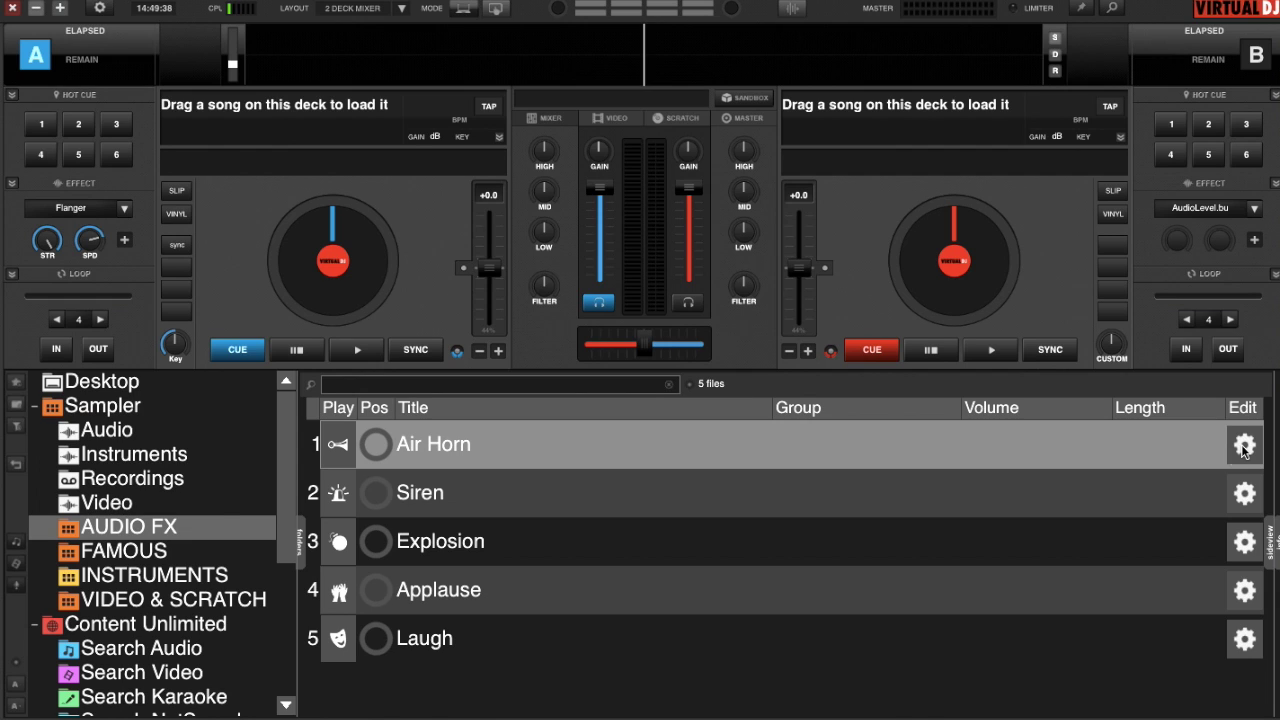
click(1243, 450)
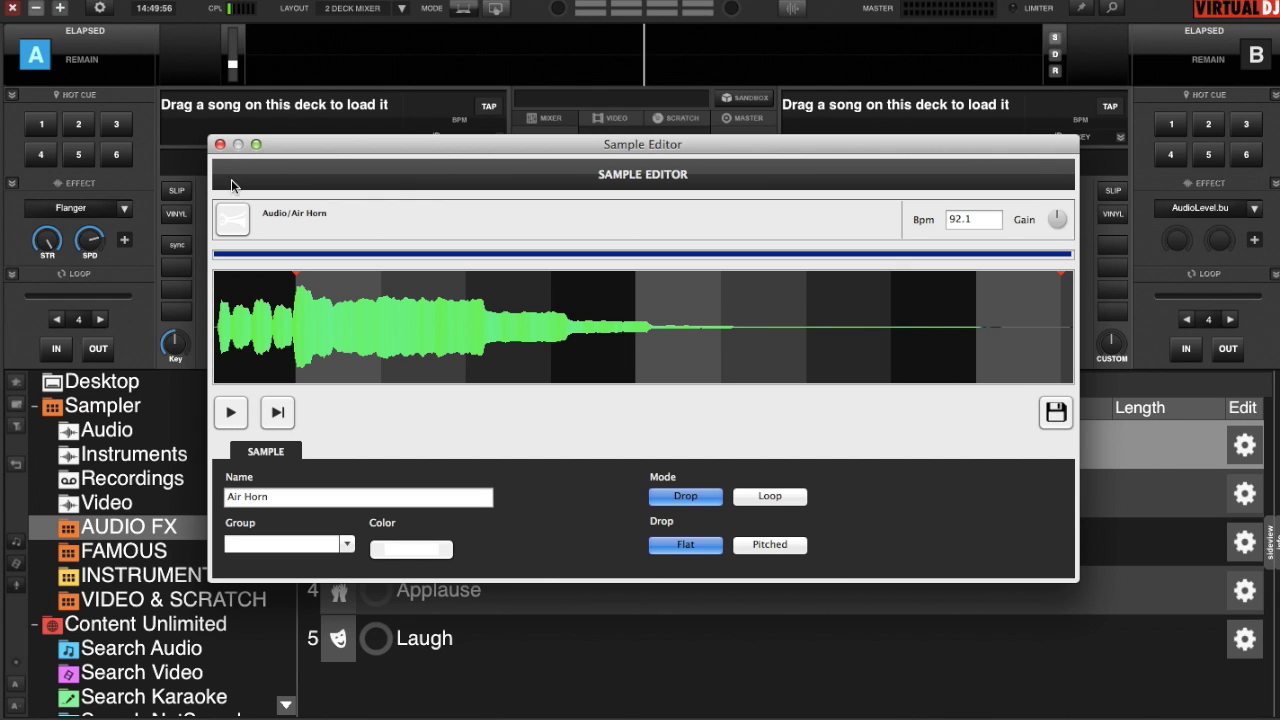
click(220, 145)
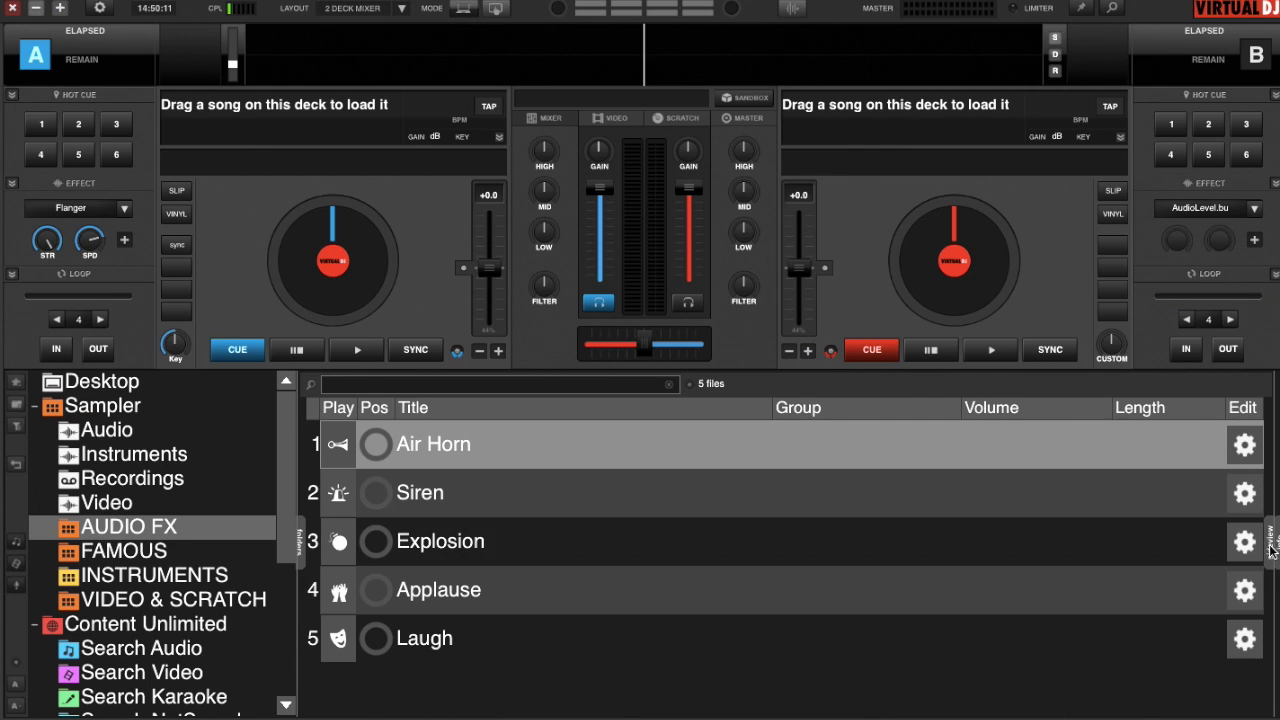
- Bring back the INSTRUMENTS pads and review the trigger mode options, leaving it on on/off
click(1271, 545)
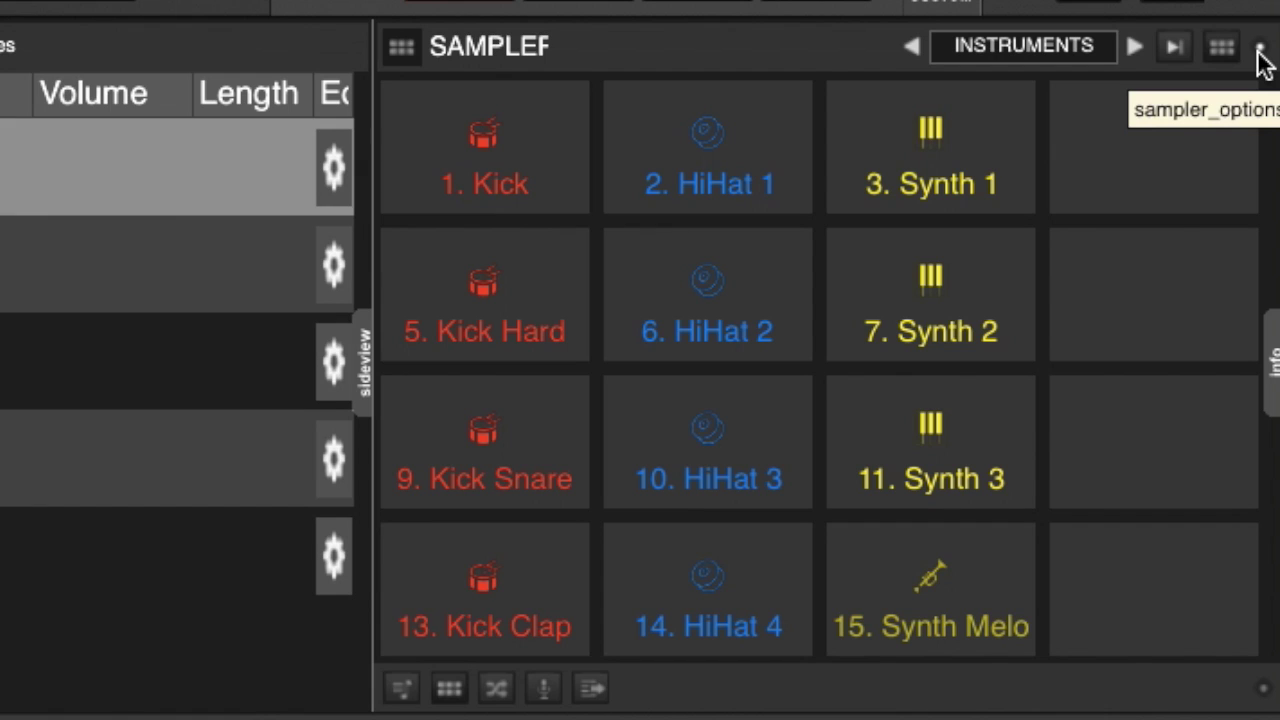
click(1260, 50)
mouse_move(1183, 55)
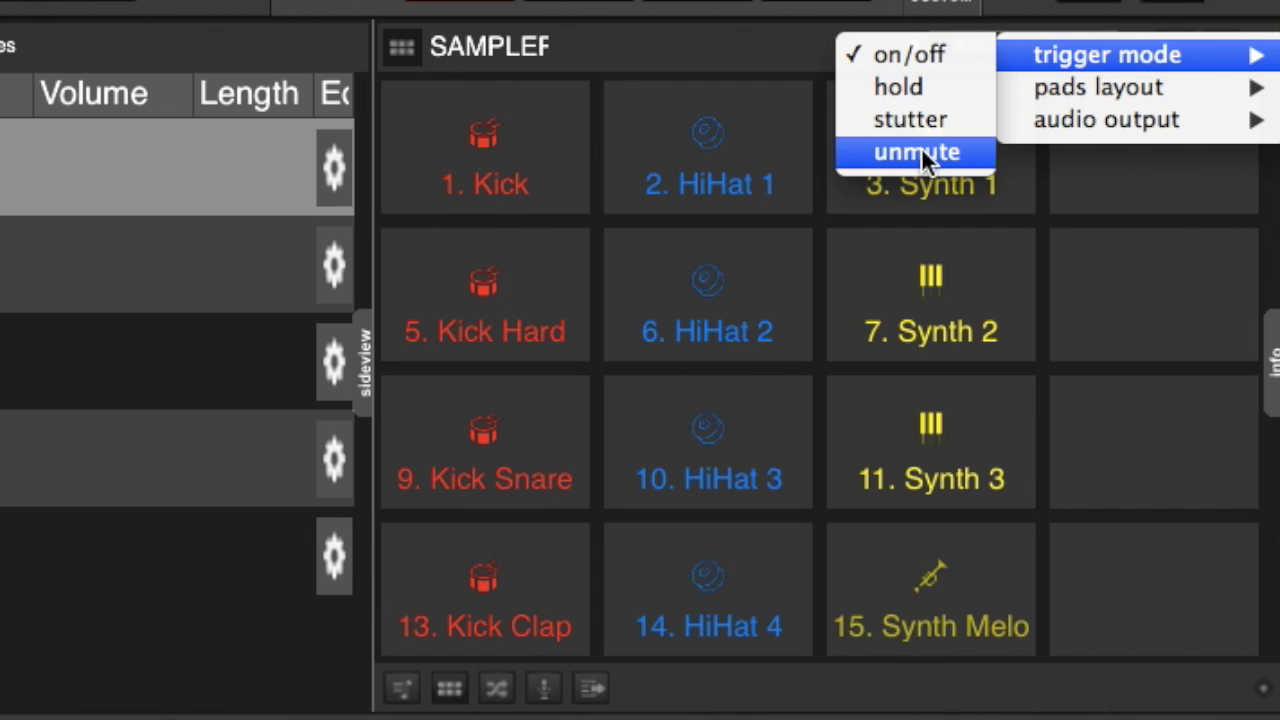
click(773, 45)
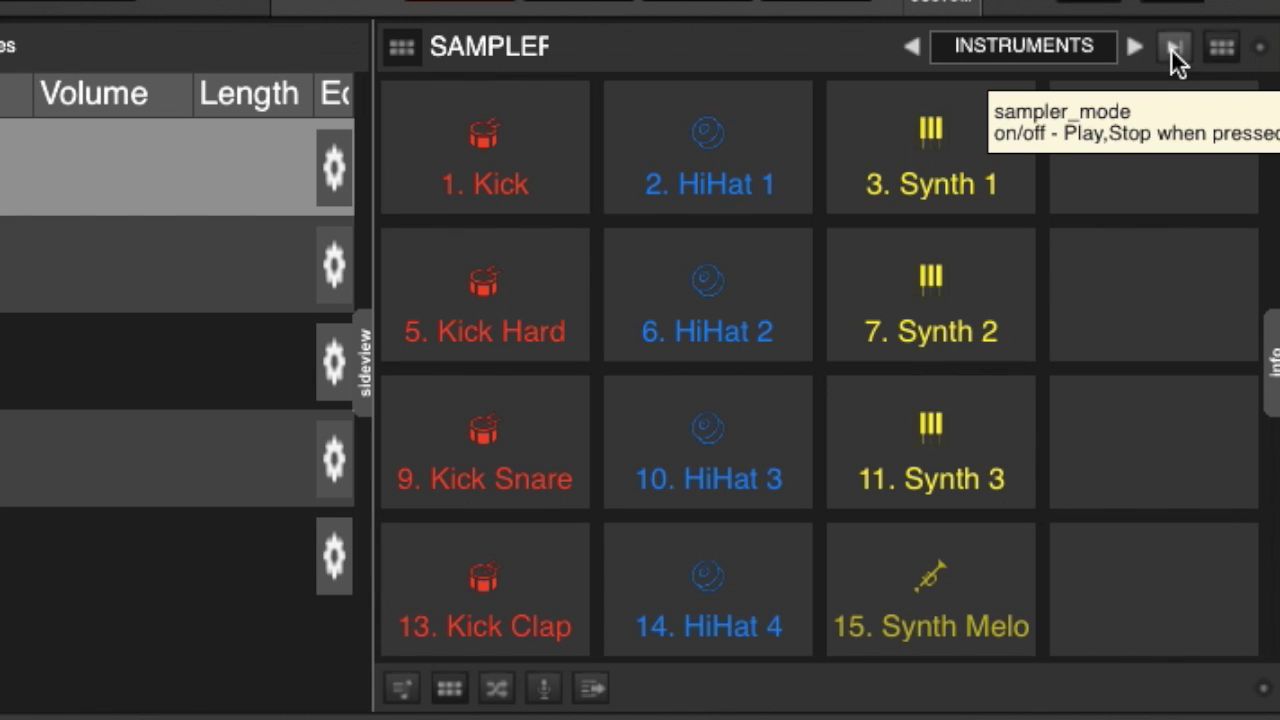
click(1259, 50)
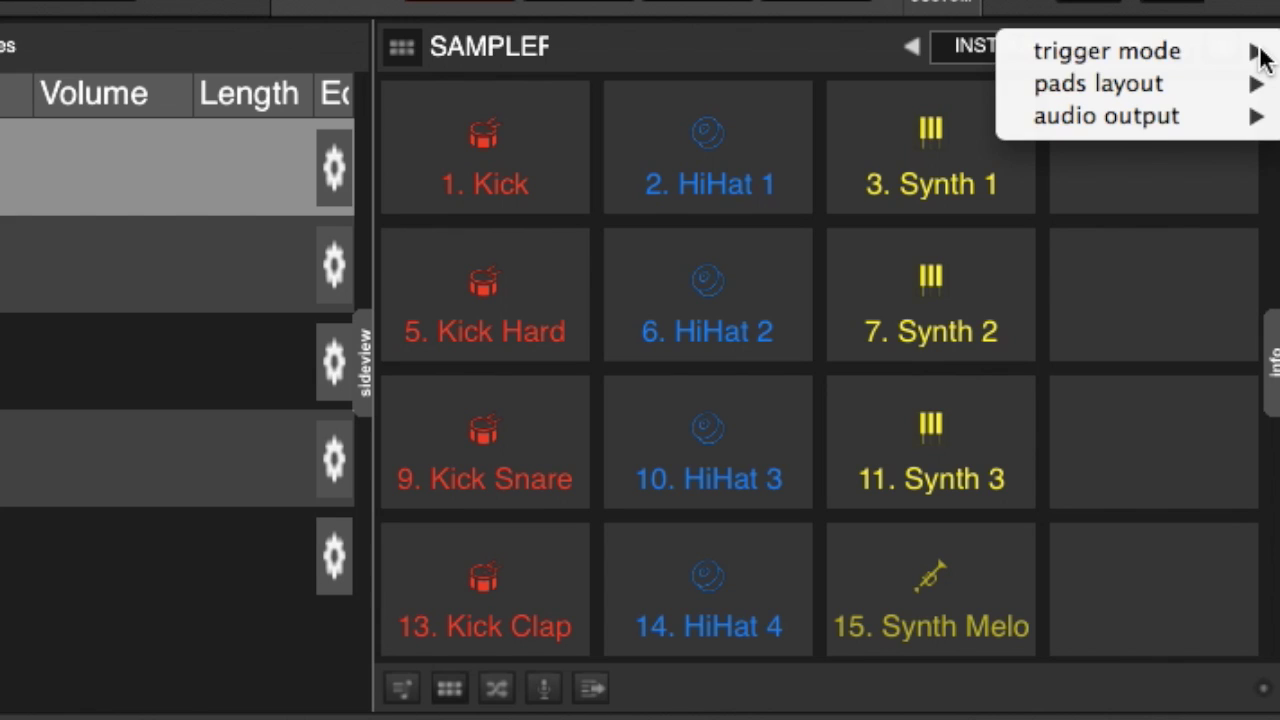
mouse_move(1133, 88)
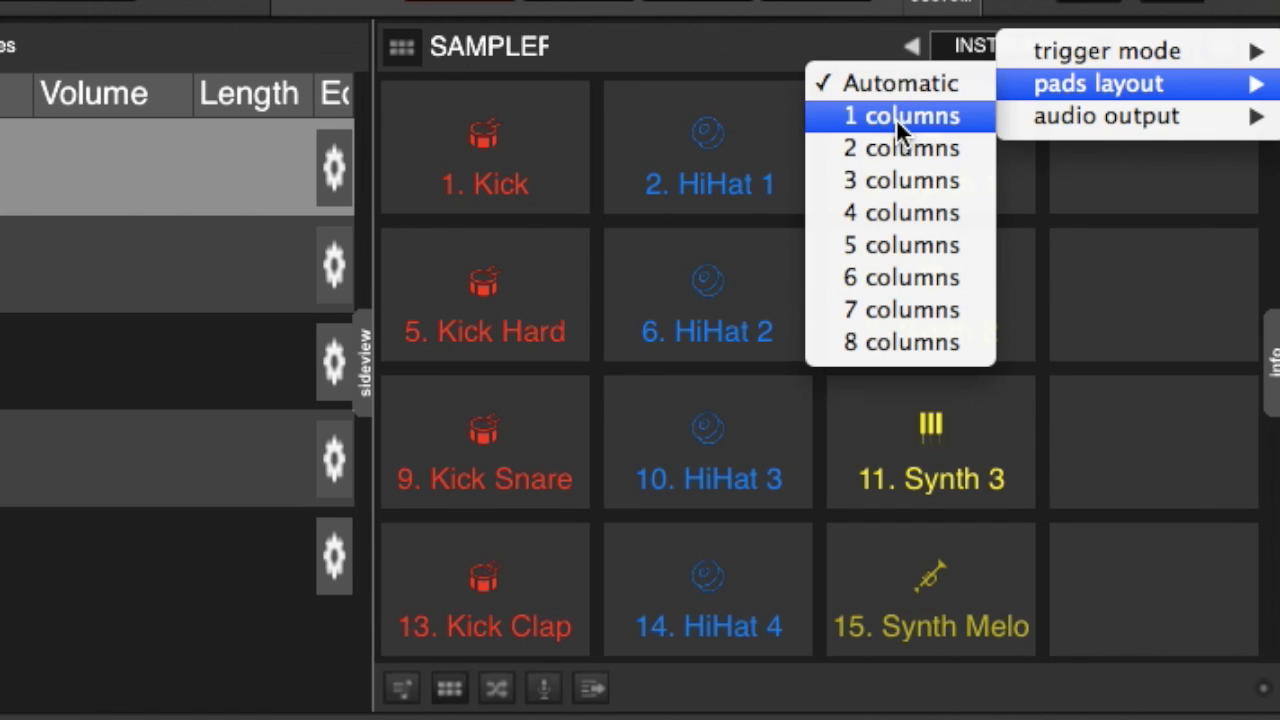
click(872, 214)
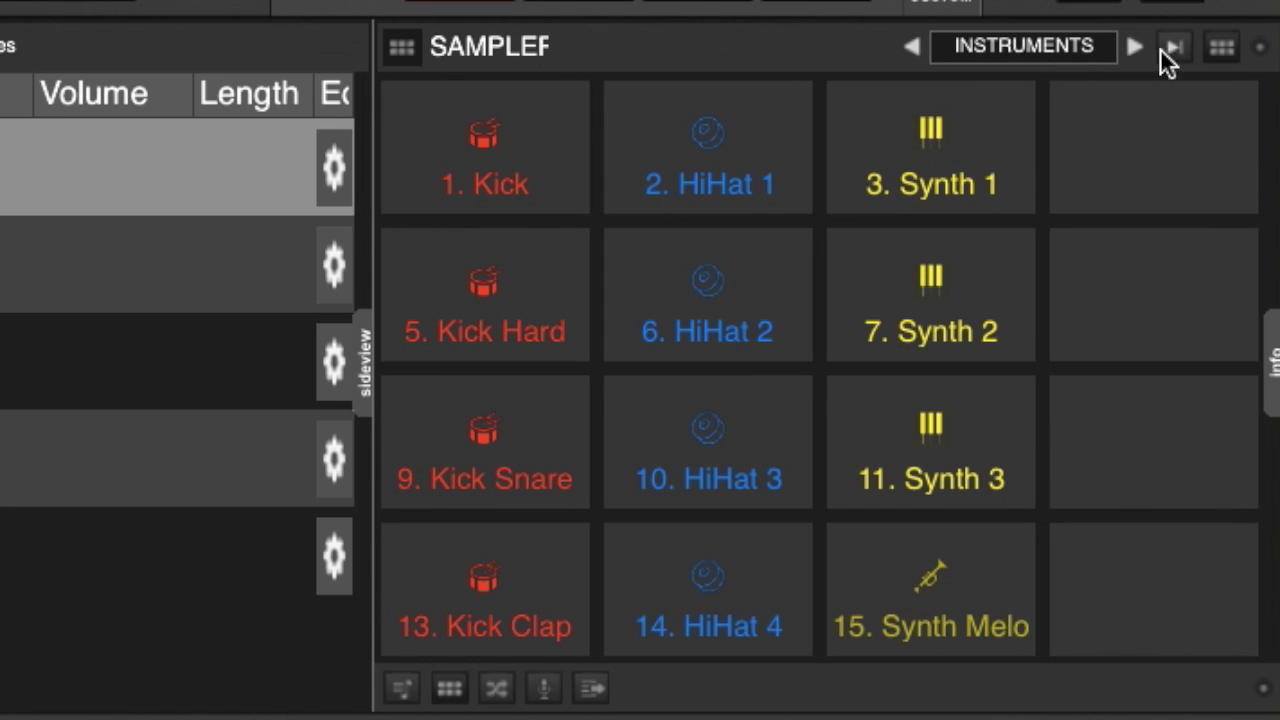
click(1251, 49)
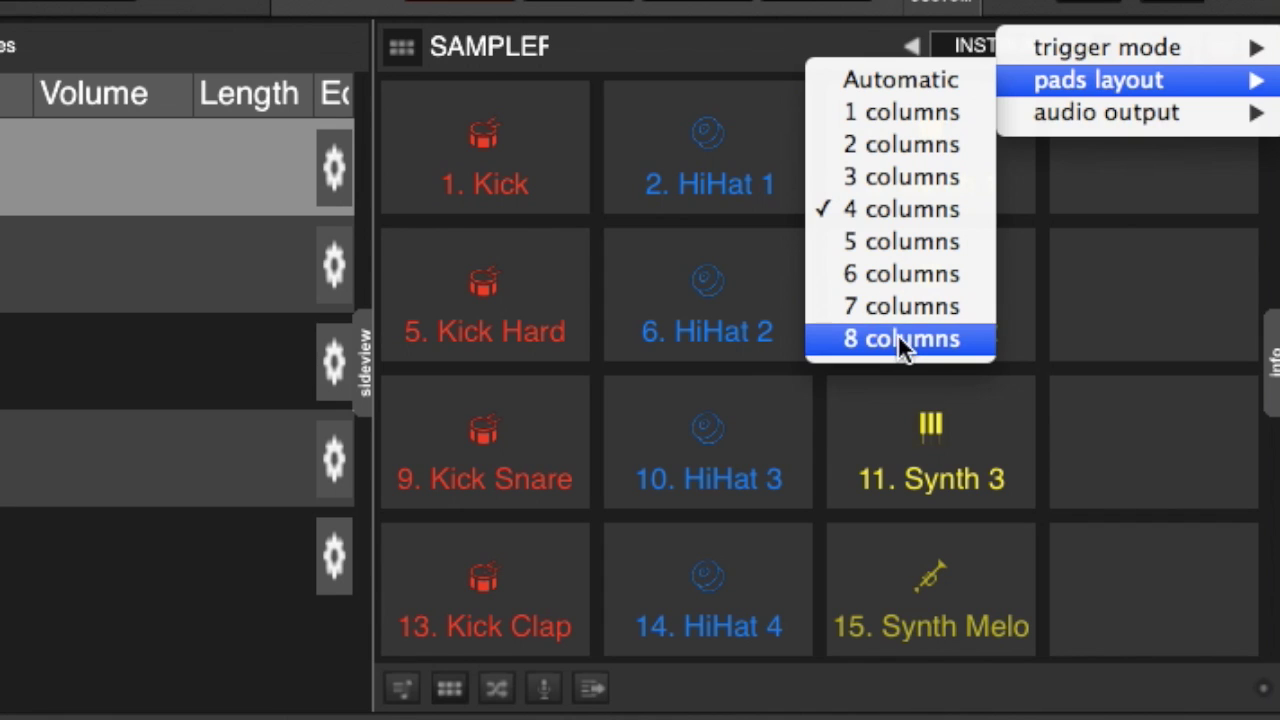
click(897, 338)
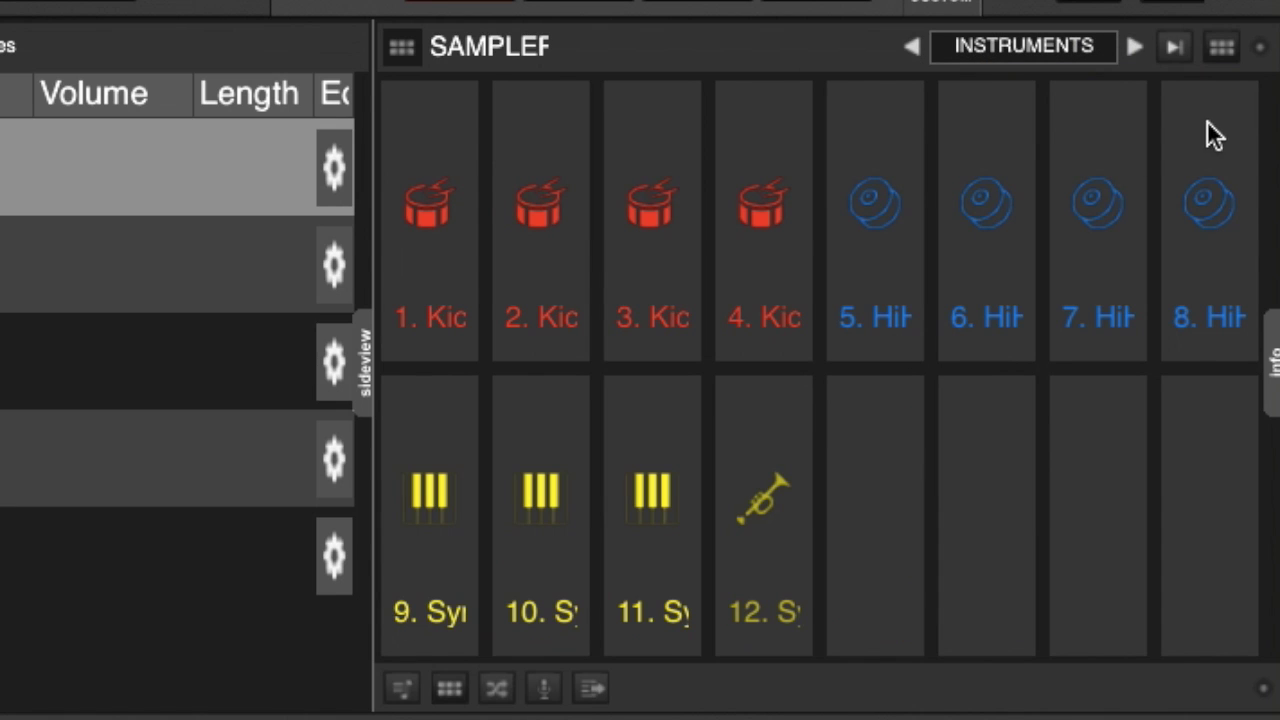
click(1261, 52)
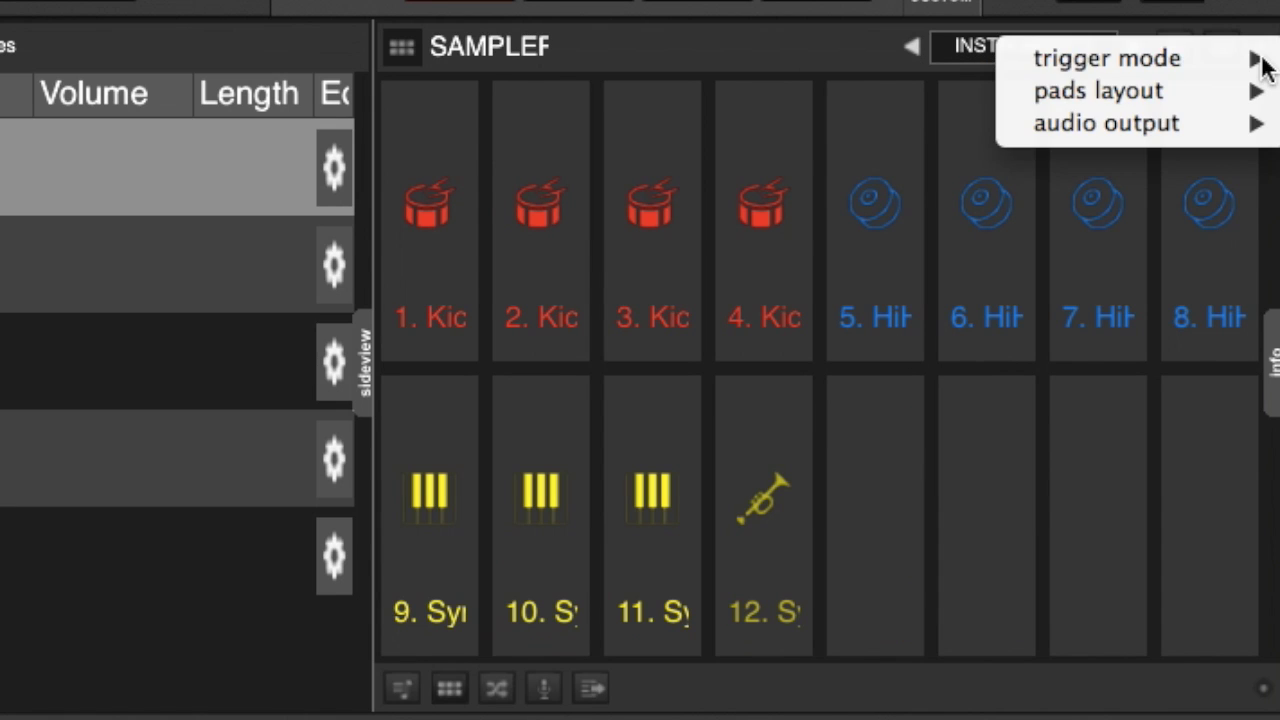
mouse_move(1167, 120)
mouse_move(1128, 95)
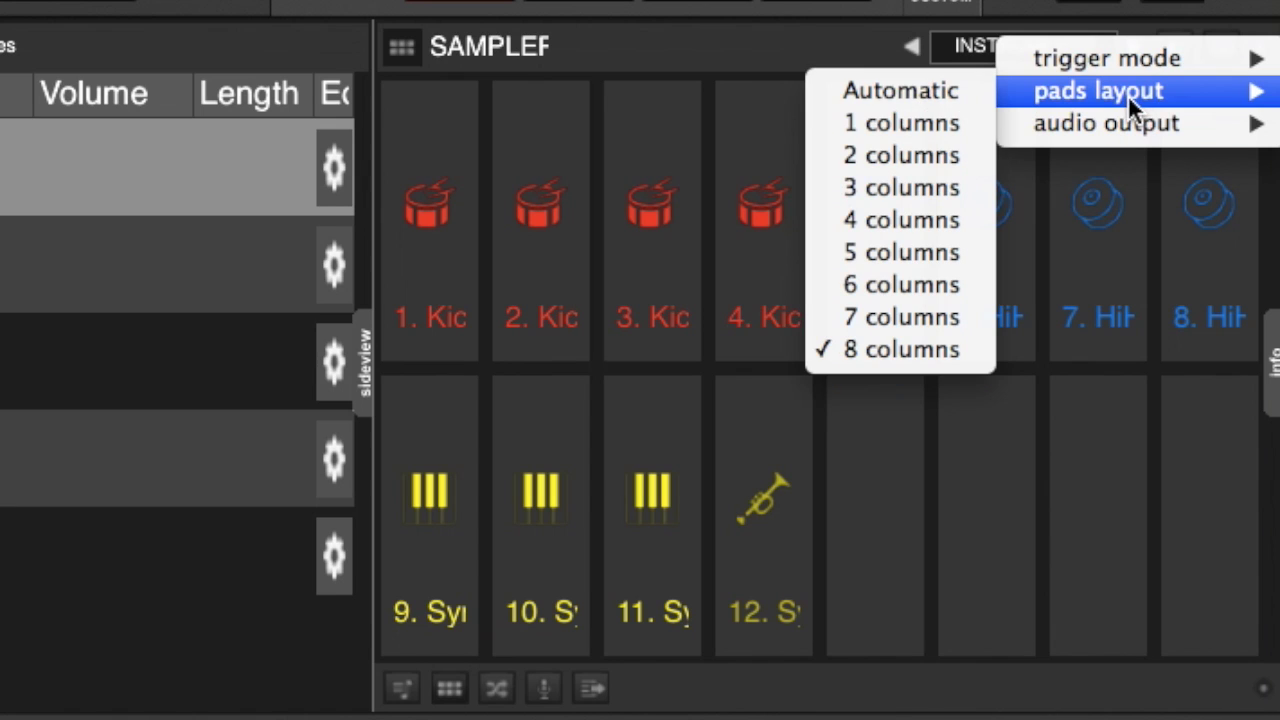
click(899, 157)
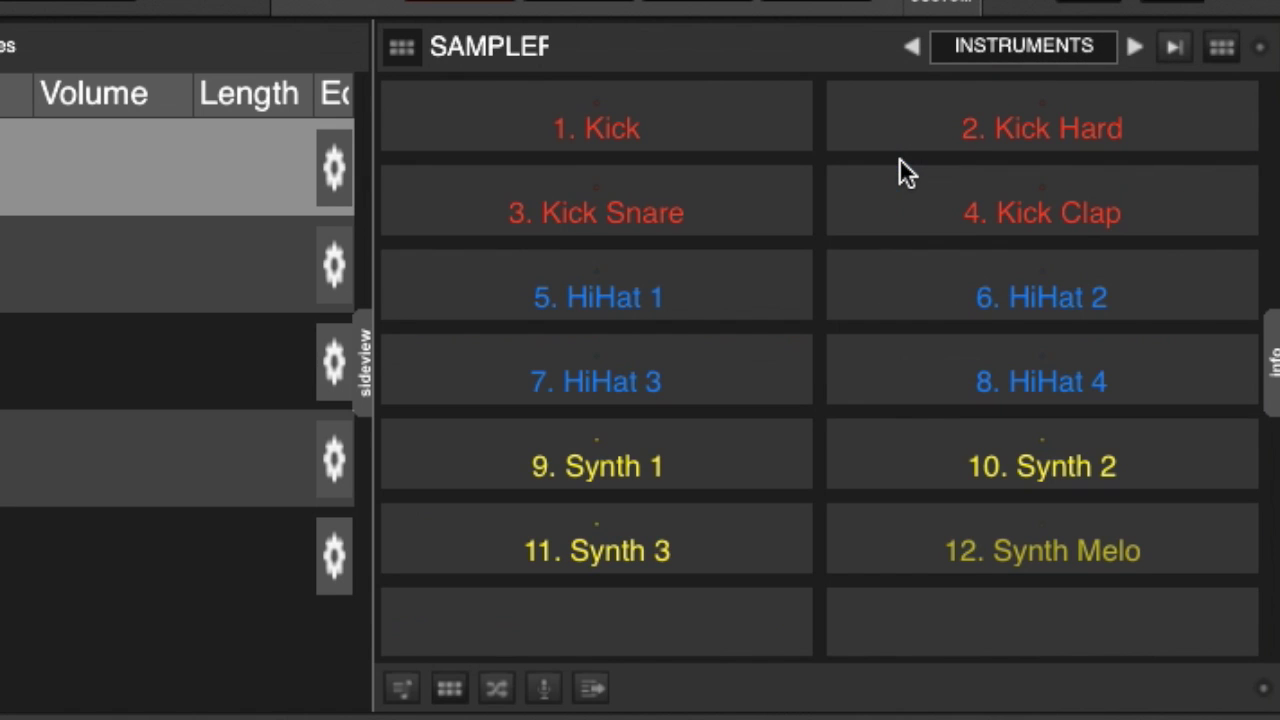
click(1260, 52)
mouse_move(1213, 62)
mouse_move(1174, 88)
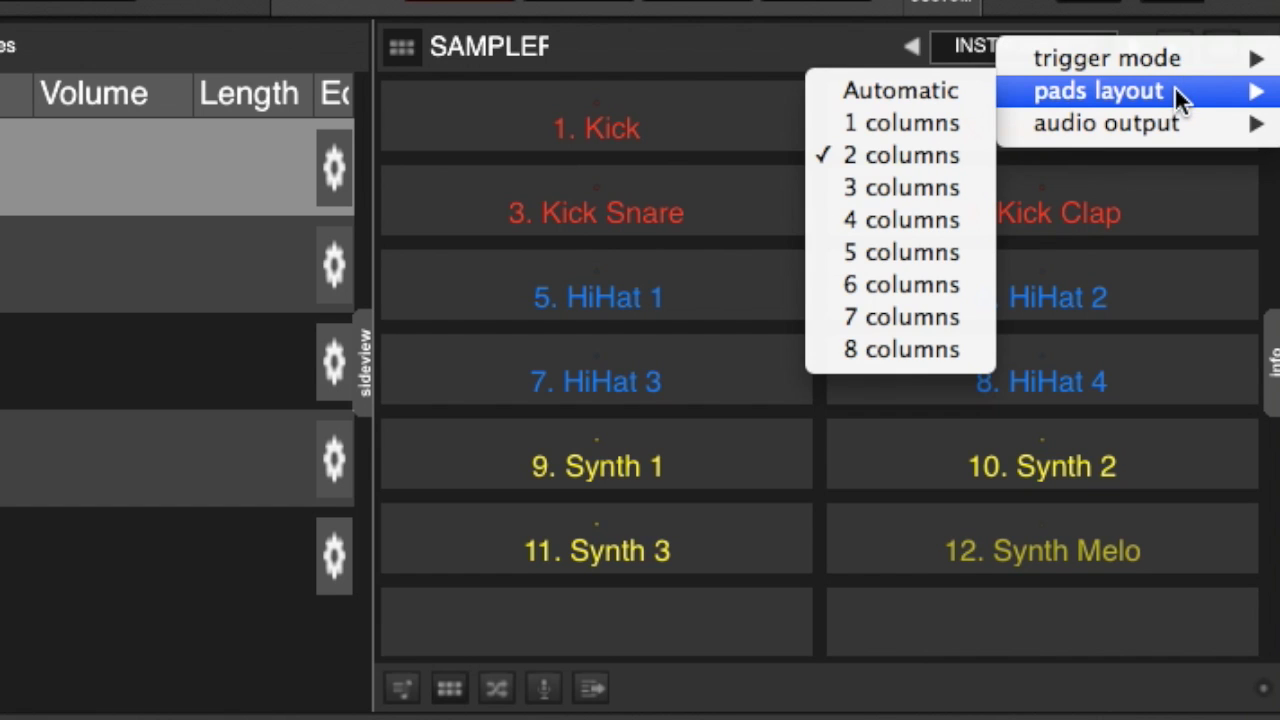
click(910, 90)
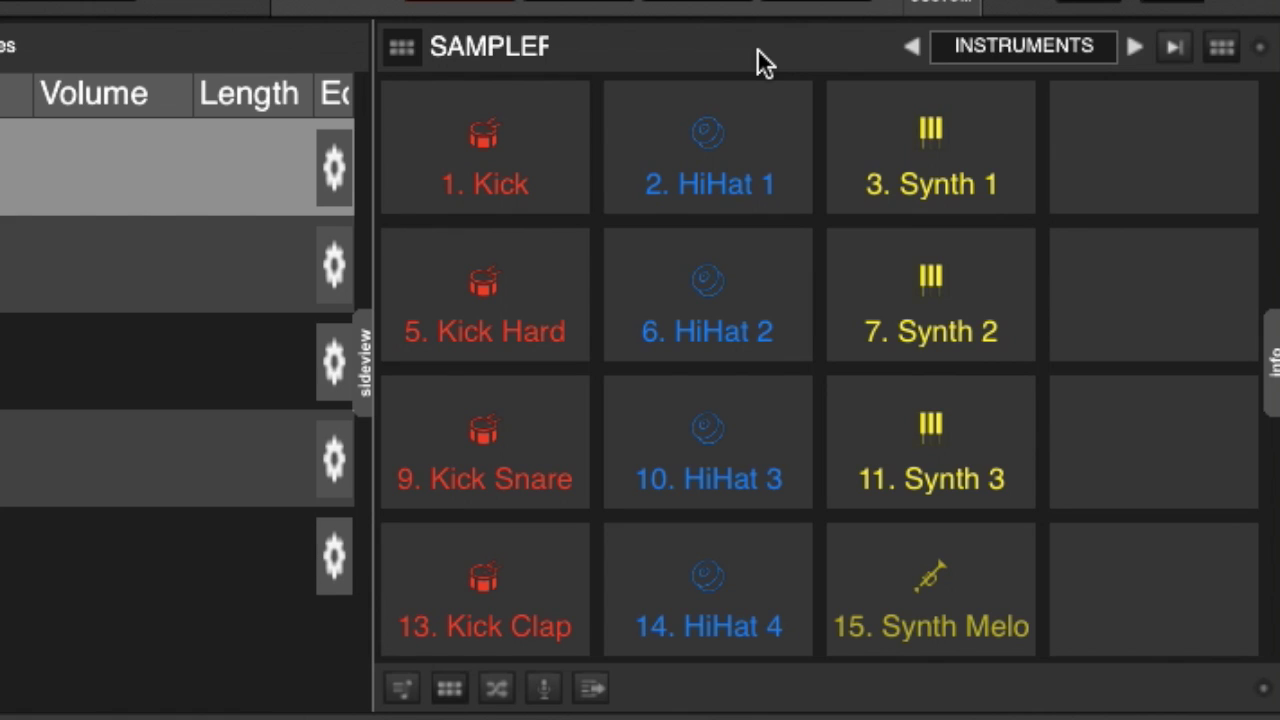
click(1258, 50)
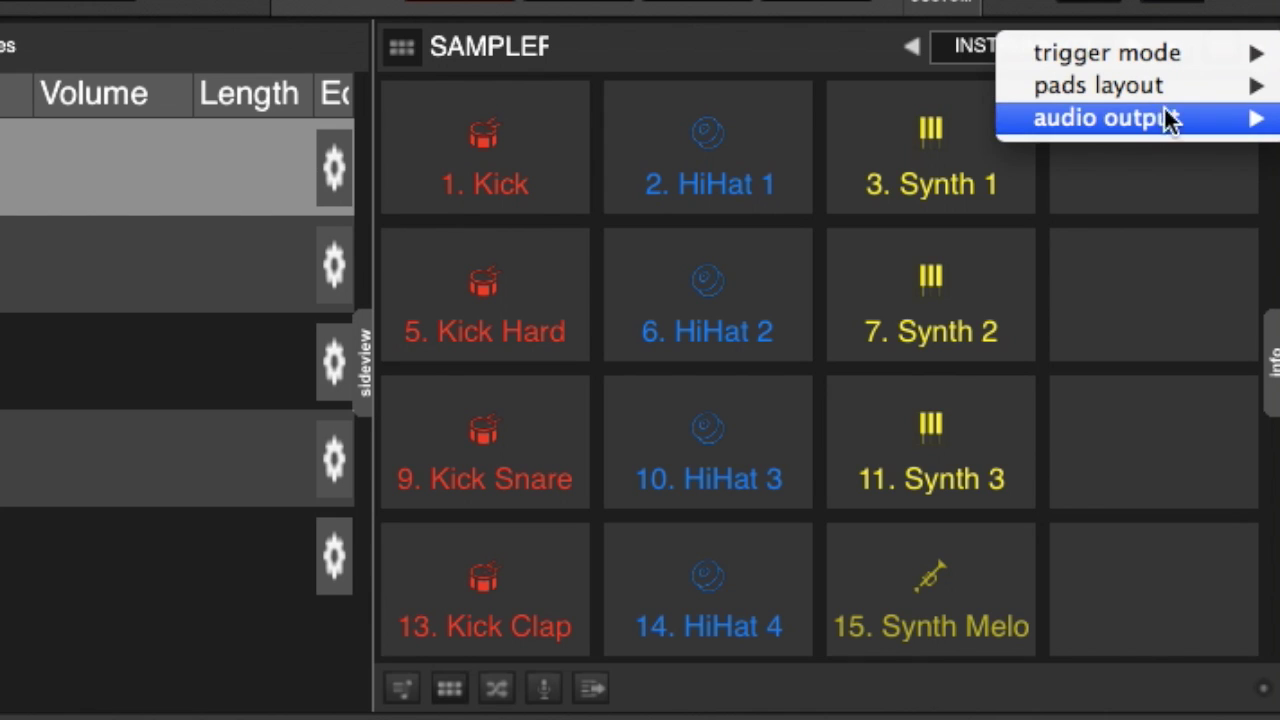
- Route the sampler's audio output to deck 2 instead of the master
mouse_move(1151, 118)
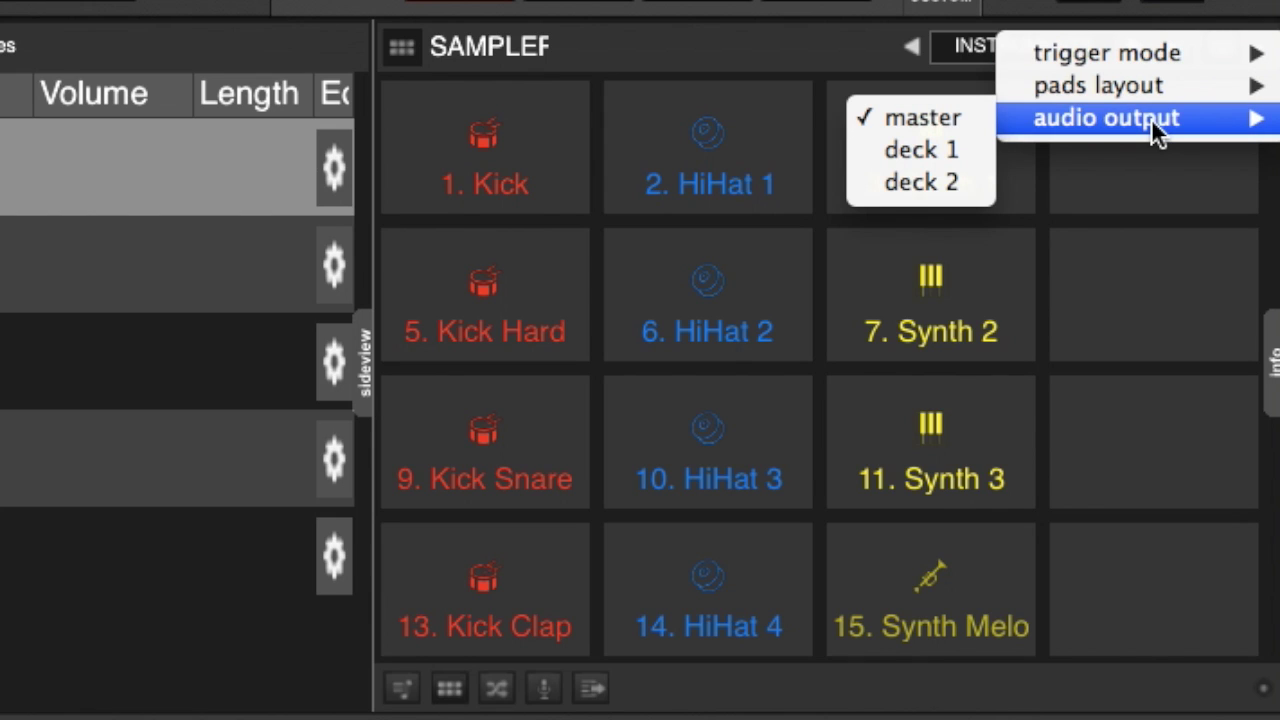
click(918, 184)
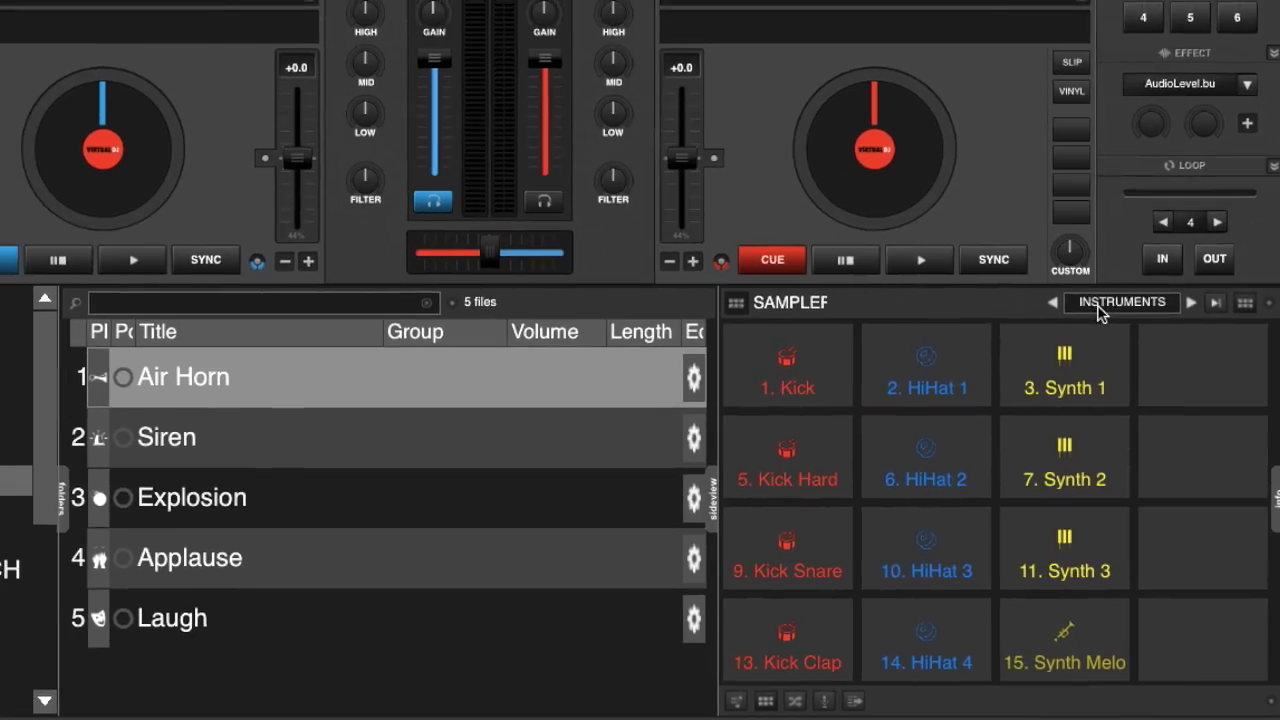
- Create an empty 'new bank' and list the 48 Sound Clips in the Samples folder
click(1100, 310)
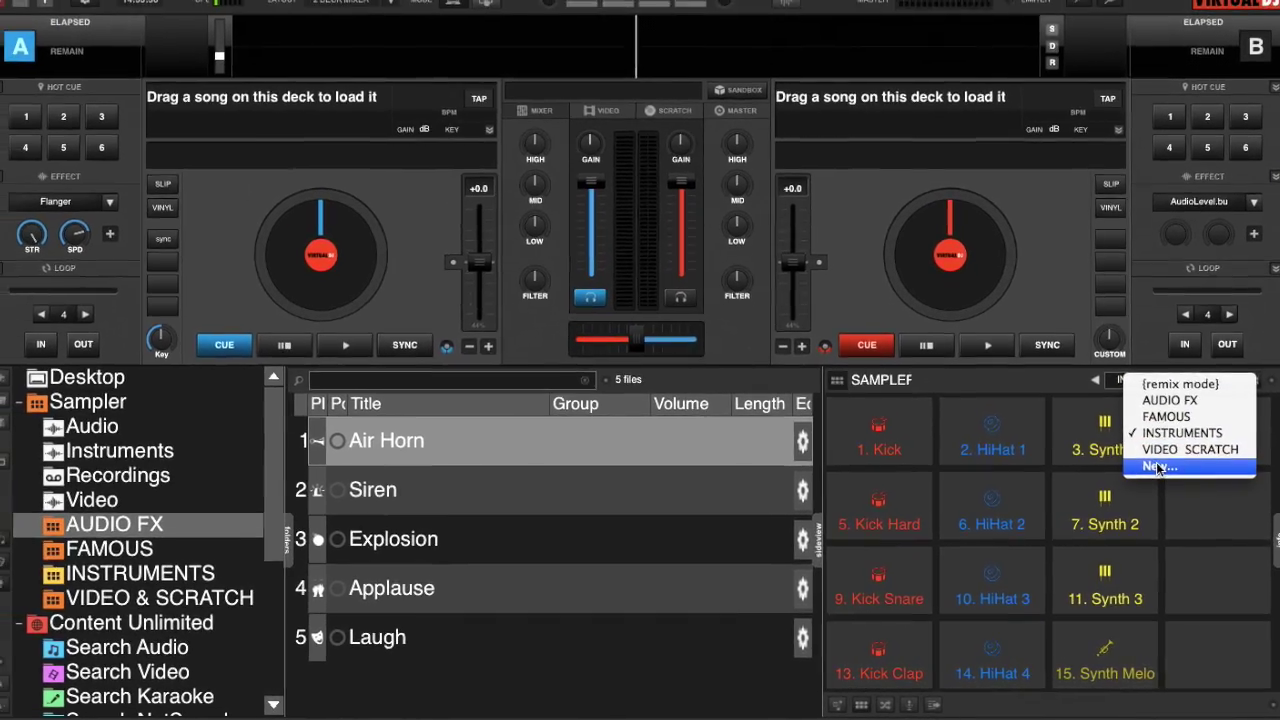
click(1157, 467)
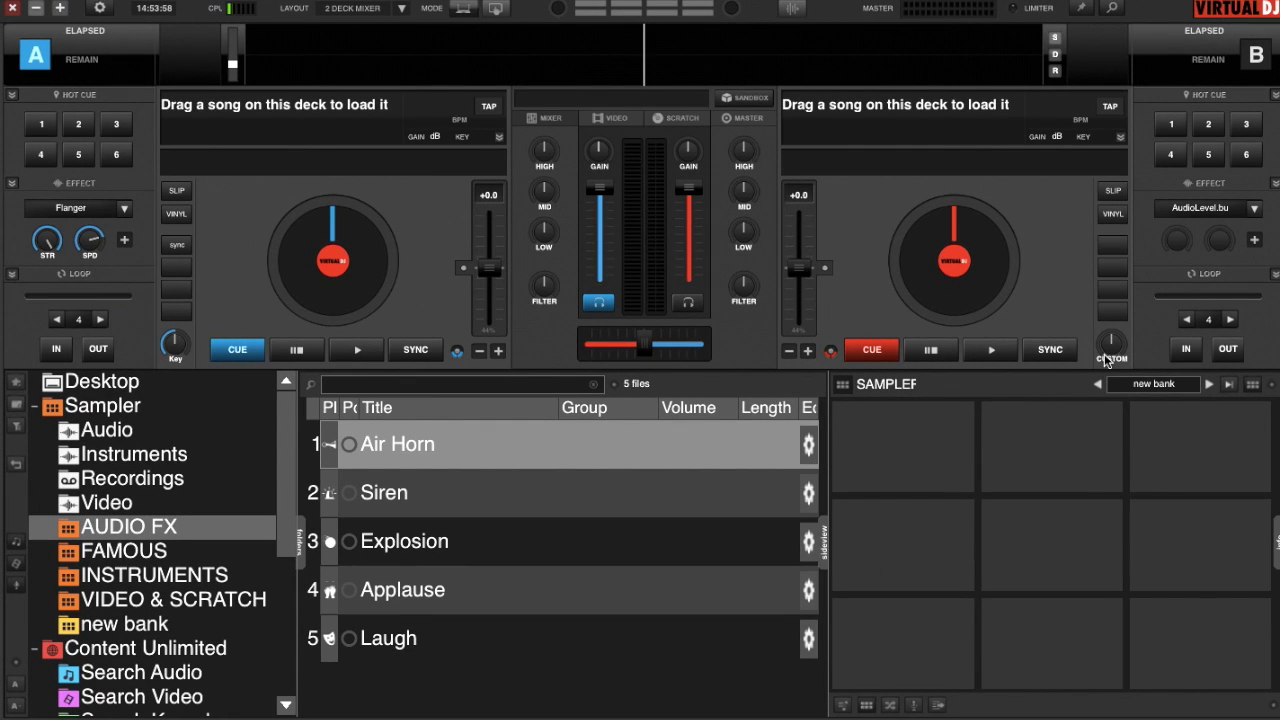
click(33, 410)
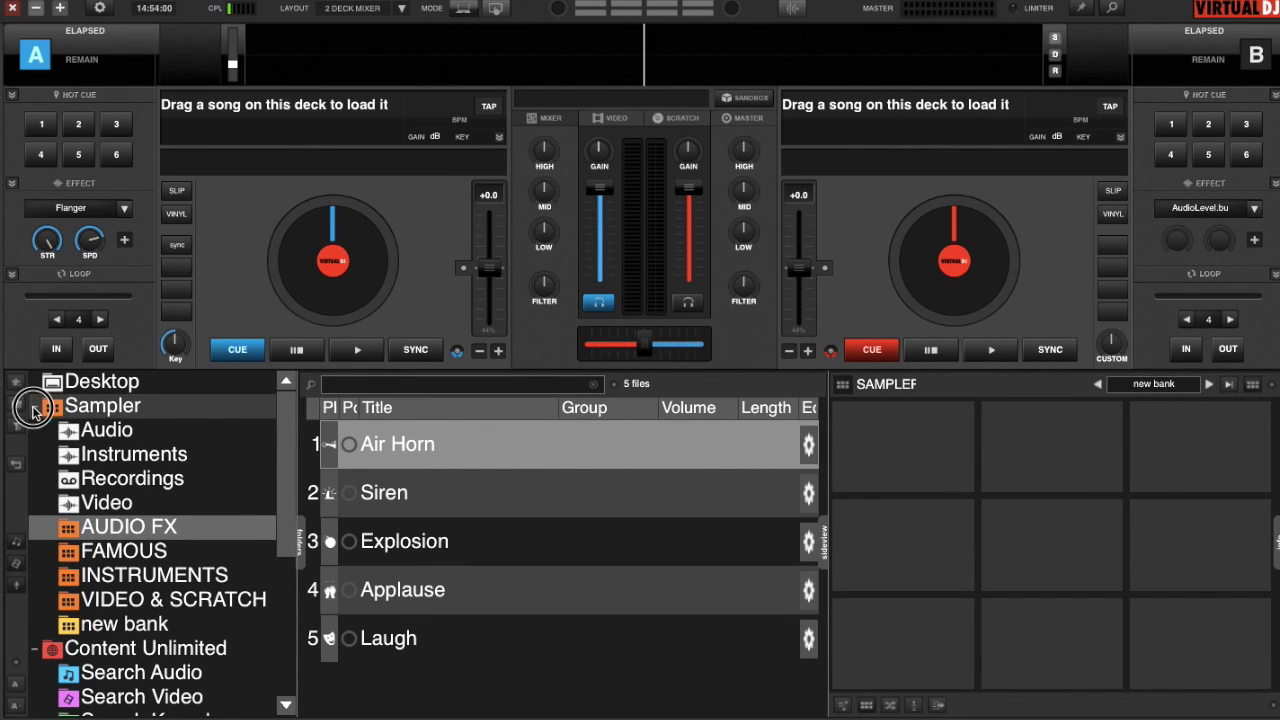
drag(287, 475, 287, 575)
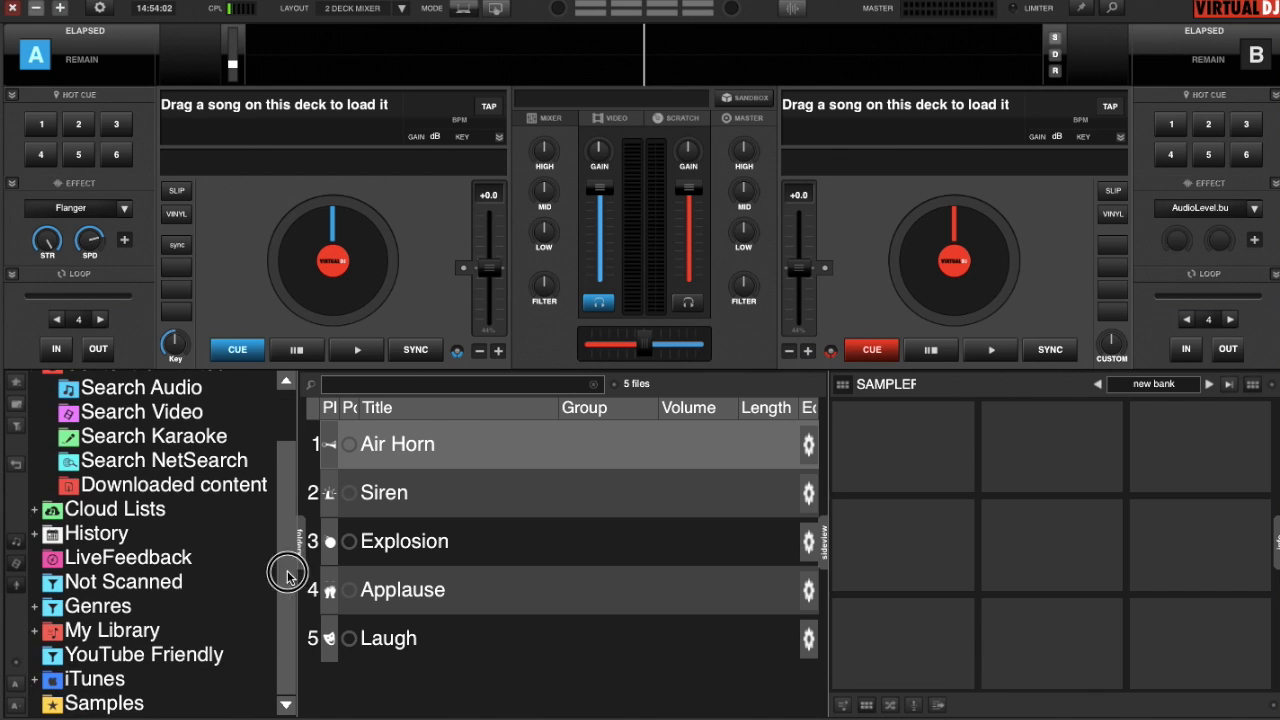
click(110, 703)
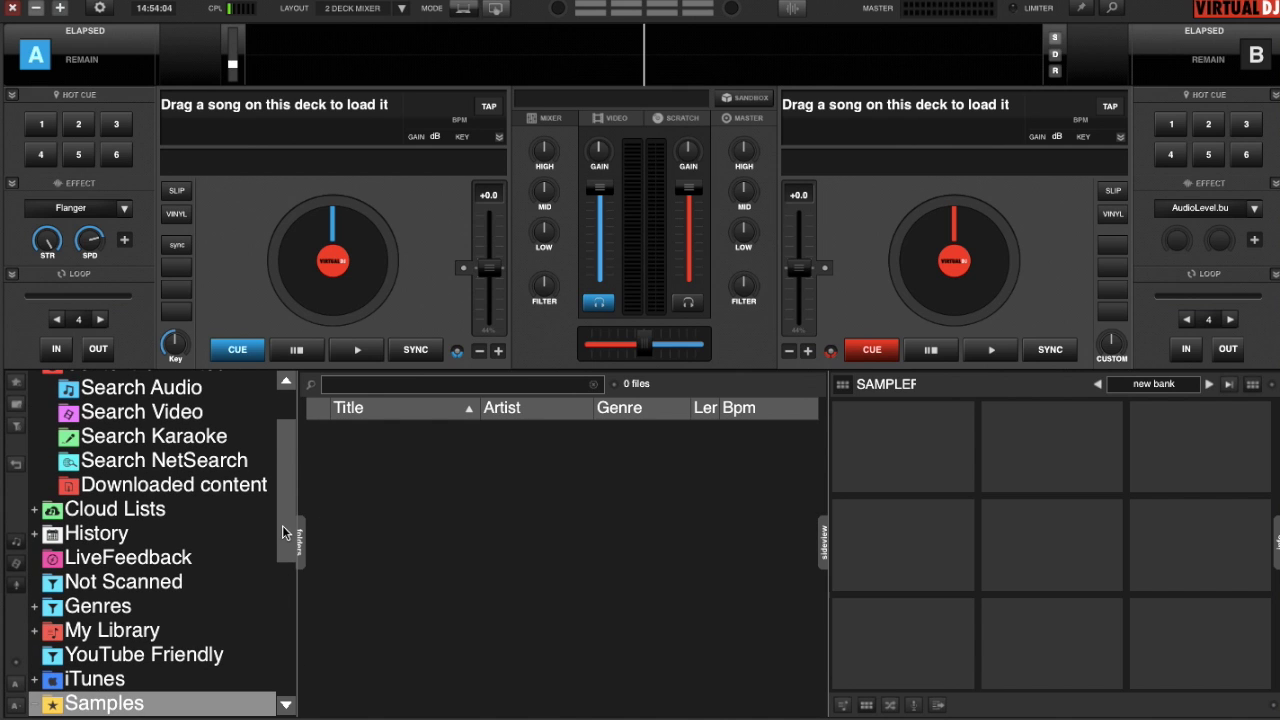
drag(283, 533, 277, 690)
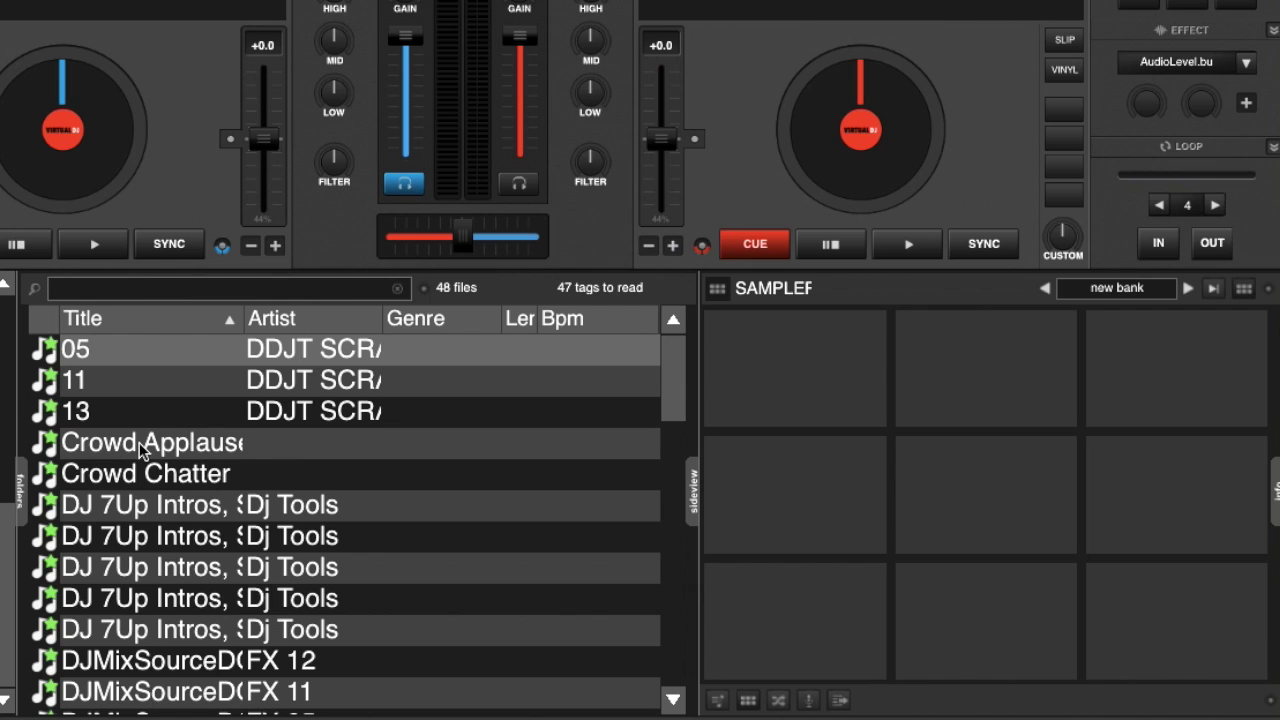
- Add Crowd Applause and Space Sounds to pads, then preview and stop both
drag(140, 452, 974, 493)
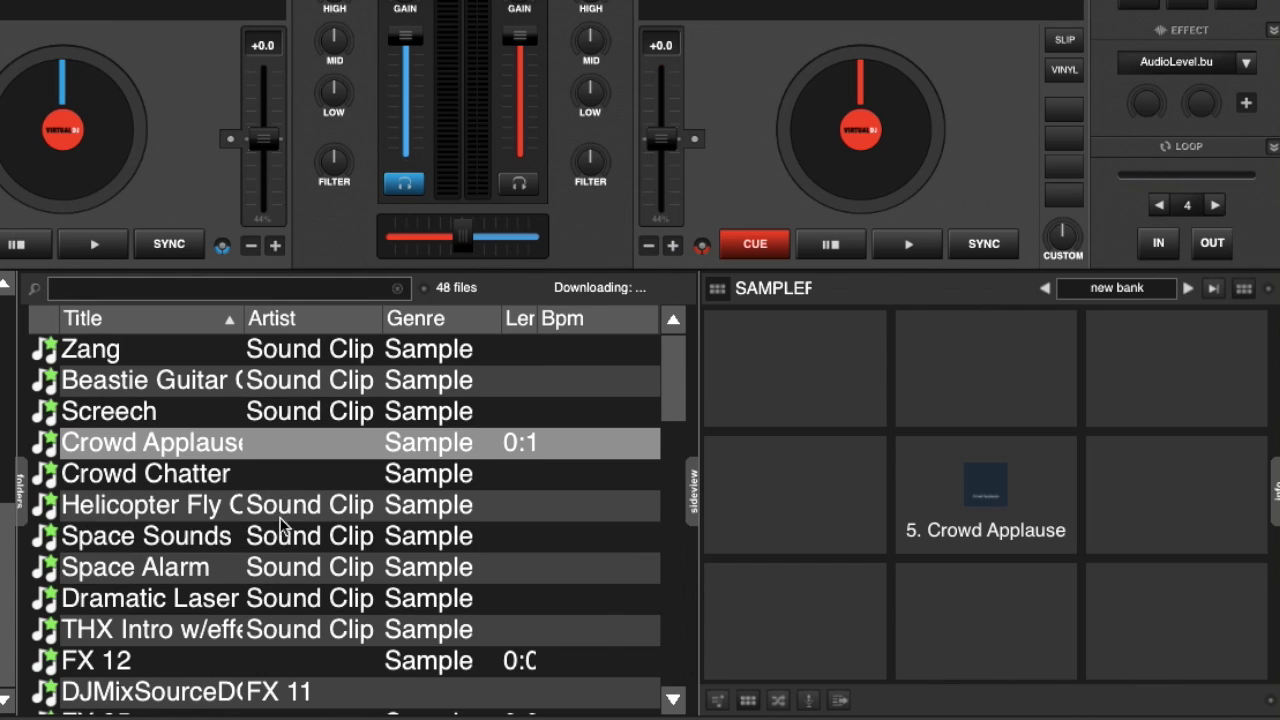
click(125, 546)
drag(125, 550, 812, 380)
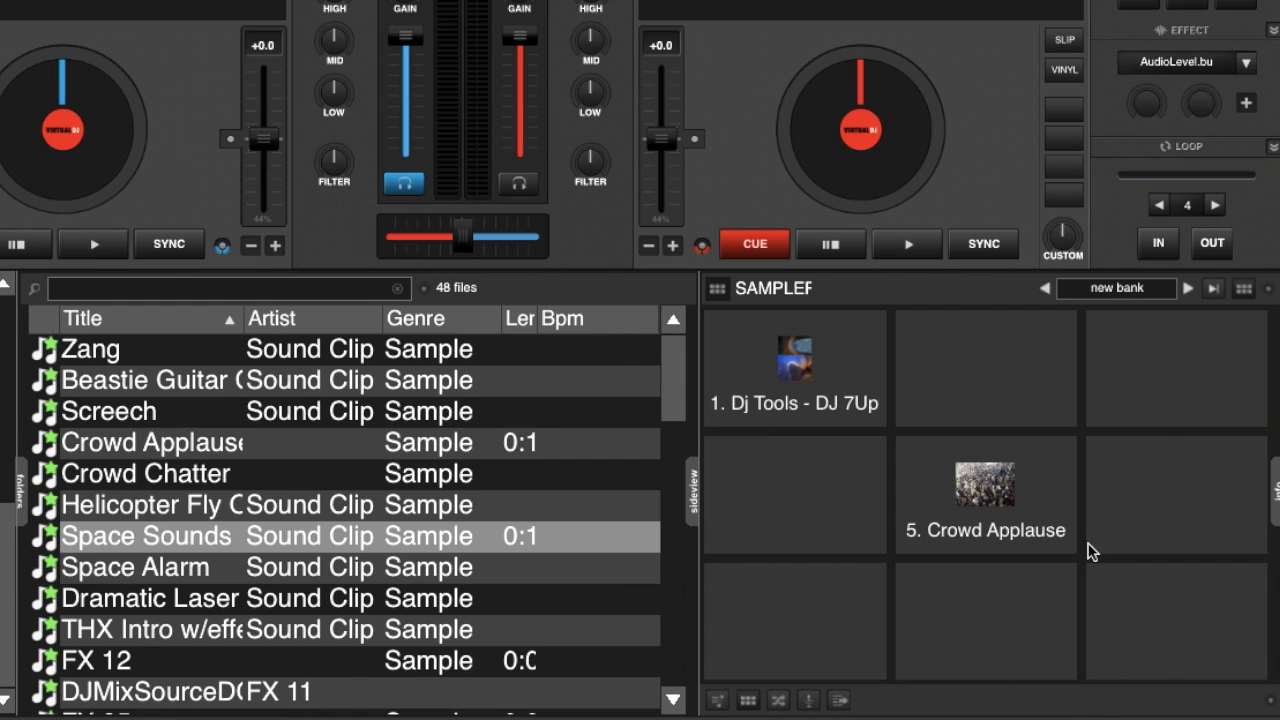
click(806, 404)
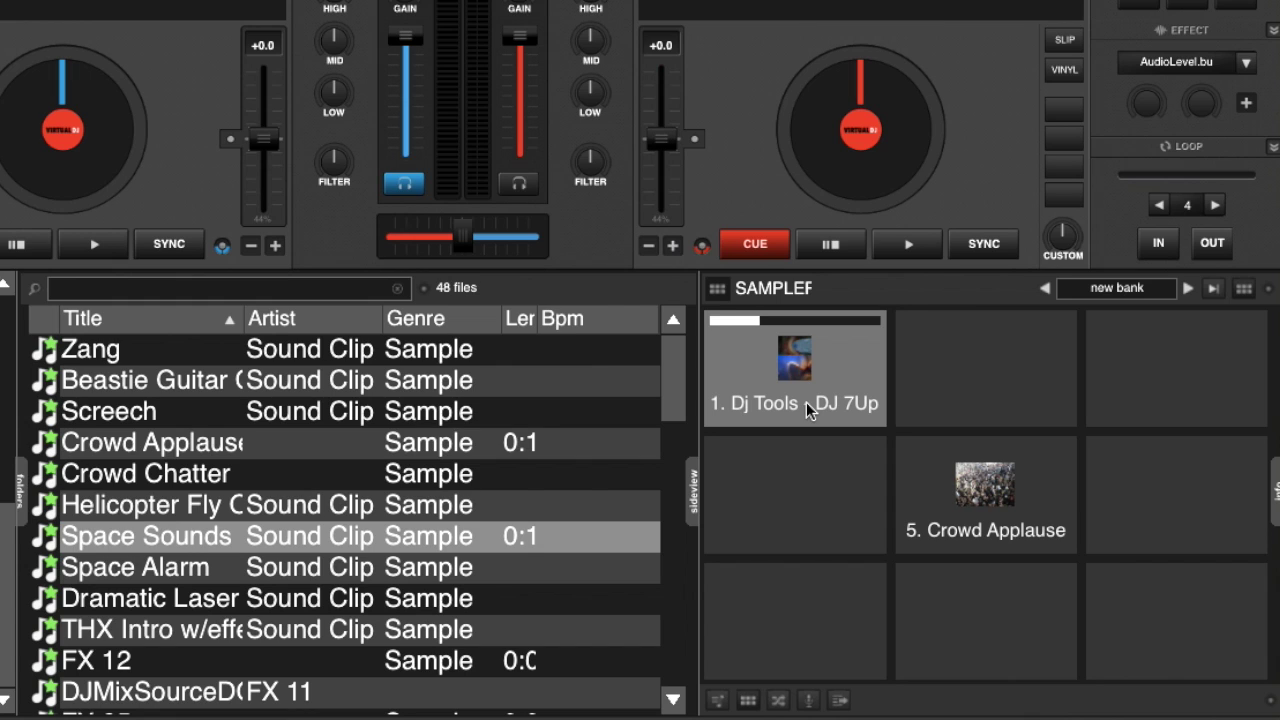
click(806, 402)
click(941, 504)
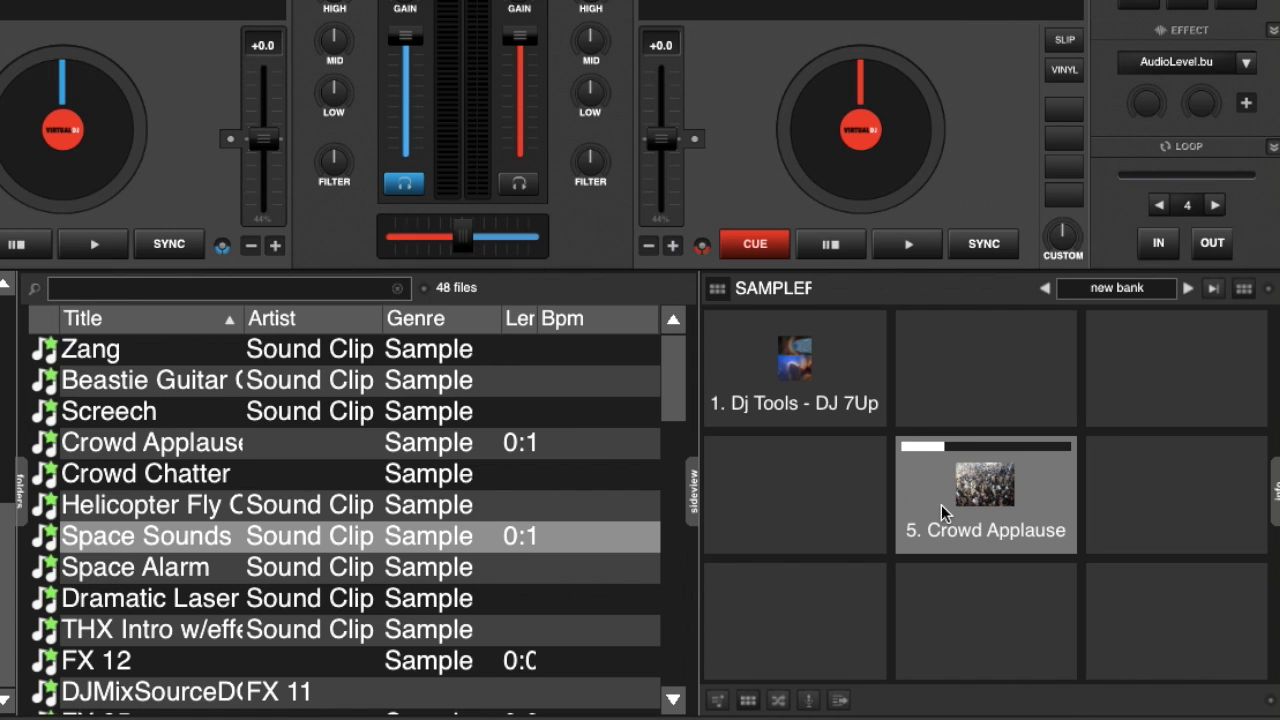
click(941, 504)
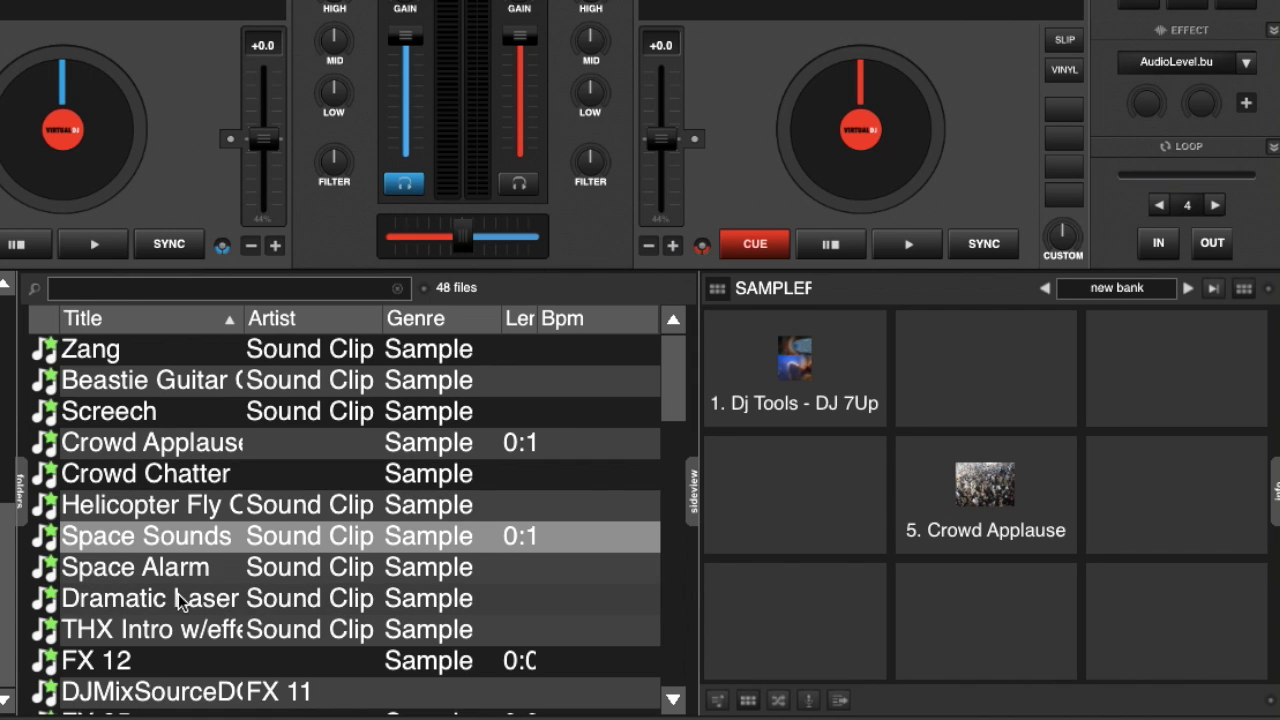
- Add Dramatic Laser, FX 12, THX Intro, Crowd Chatter and Space Alarm to empty pads
drag(177, 597, 820, 511)
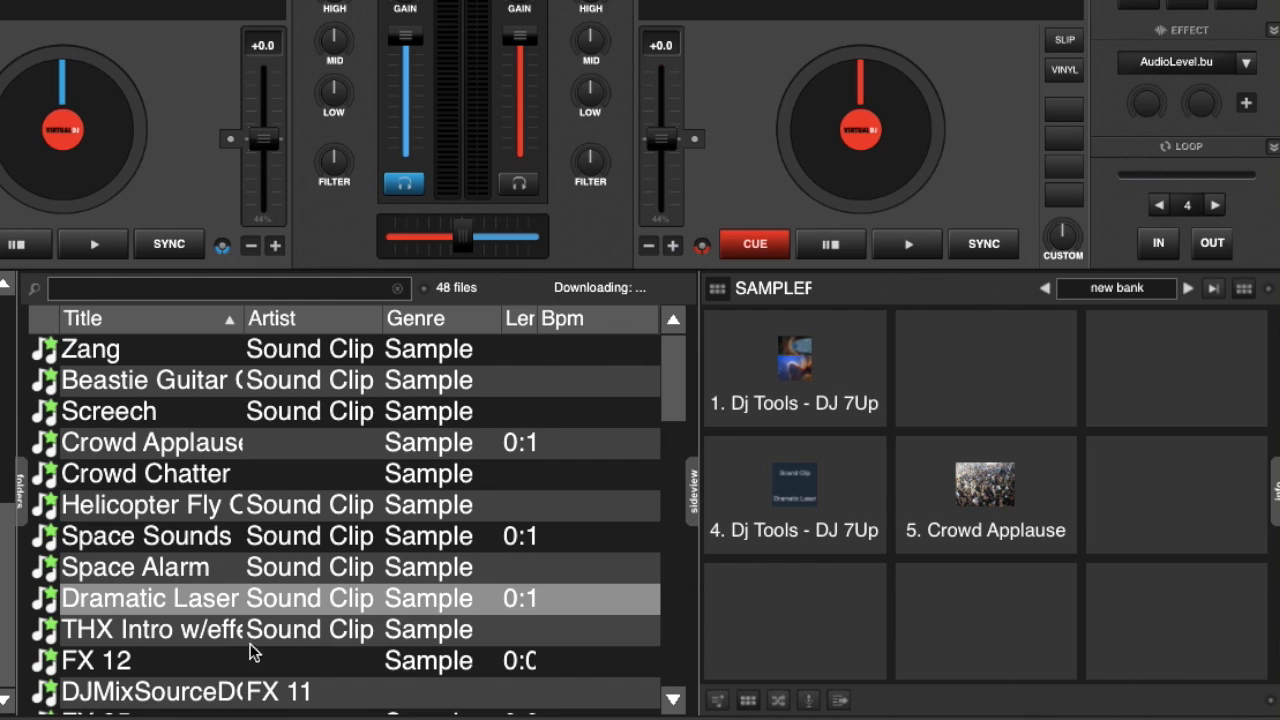
drag(252, 660, 769, 608)
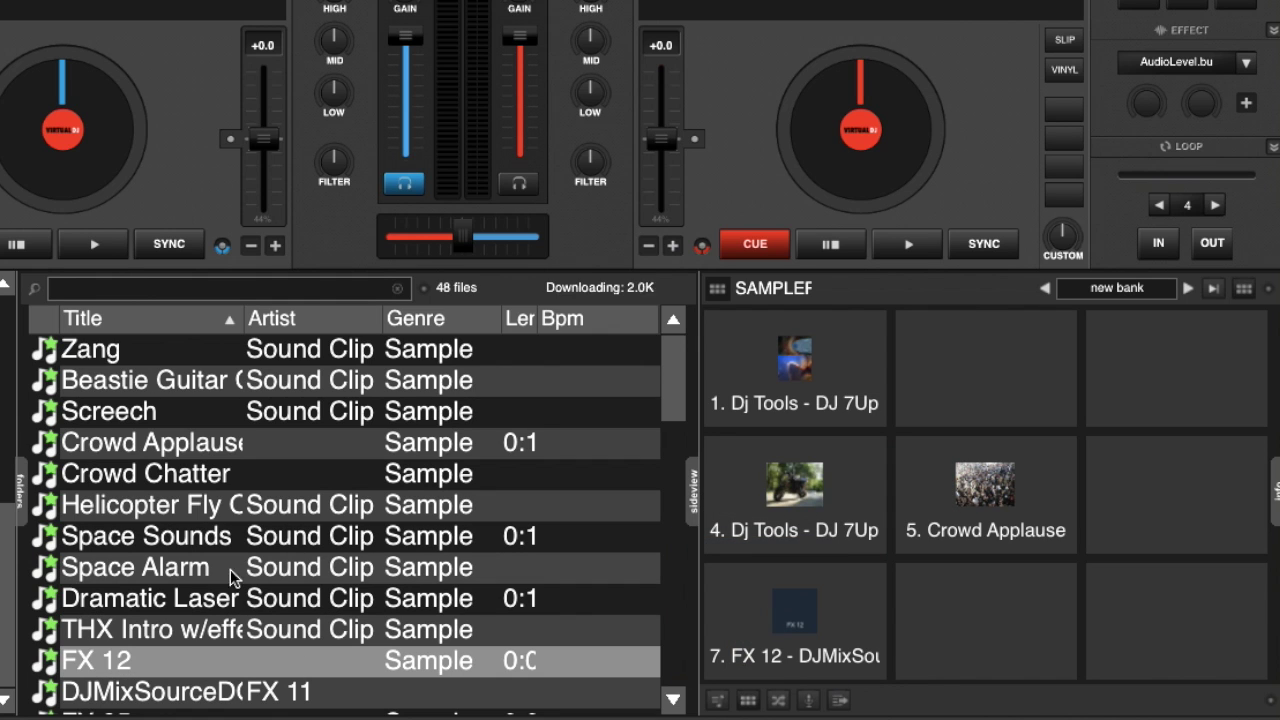
drag(205, 630, 982, 350)
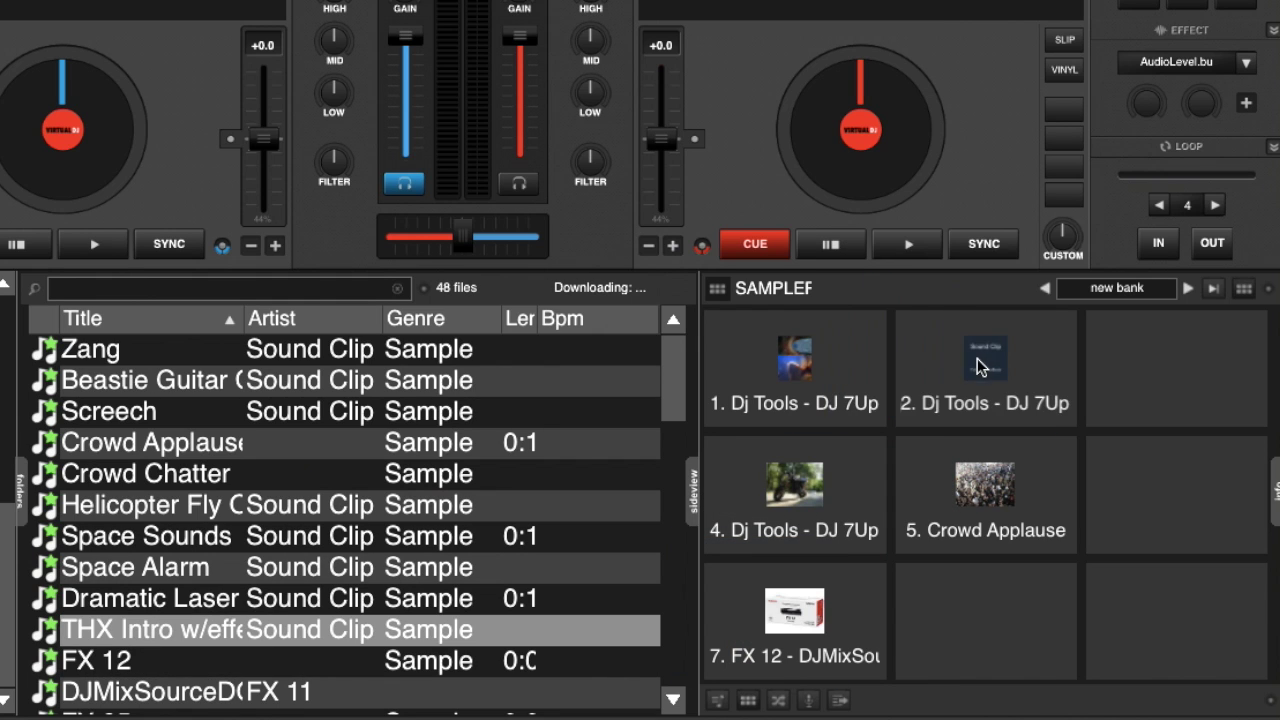
drag(147, 487, 1160, 405)
drag(251, 569, 1198, 518)
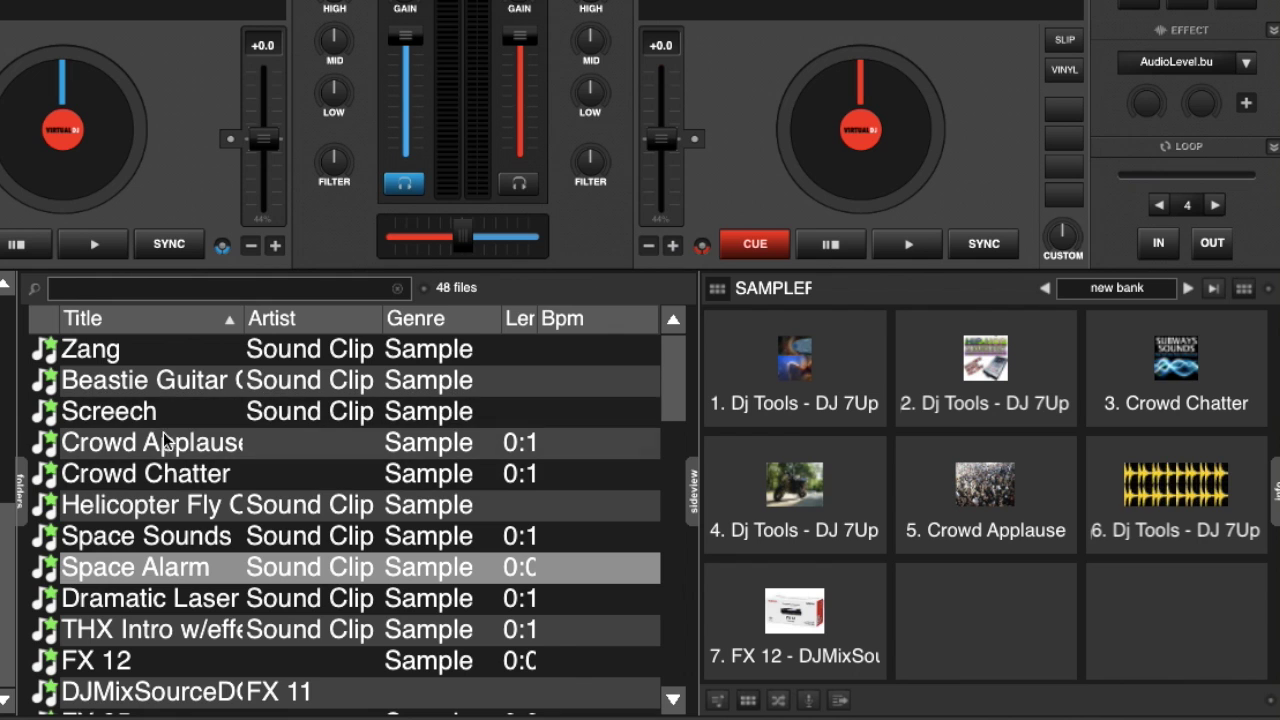
- Add Screech, FX 12, Screech, Beastie Guitar and Zang to the remaining pads, then open pad 12's options
click(305, 428)
drag(305, 428, 985, 615)
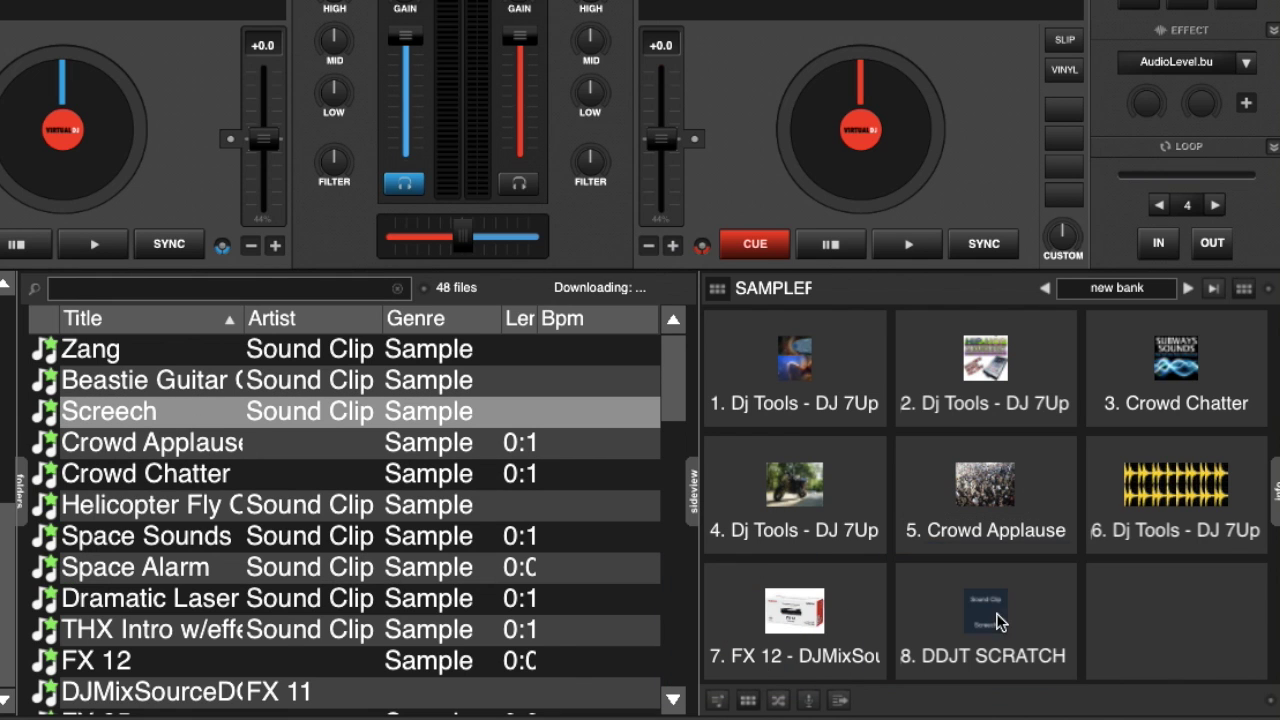
drag(80, 662, 1158, 620)
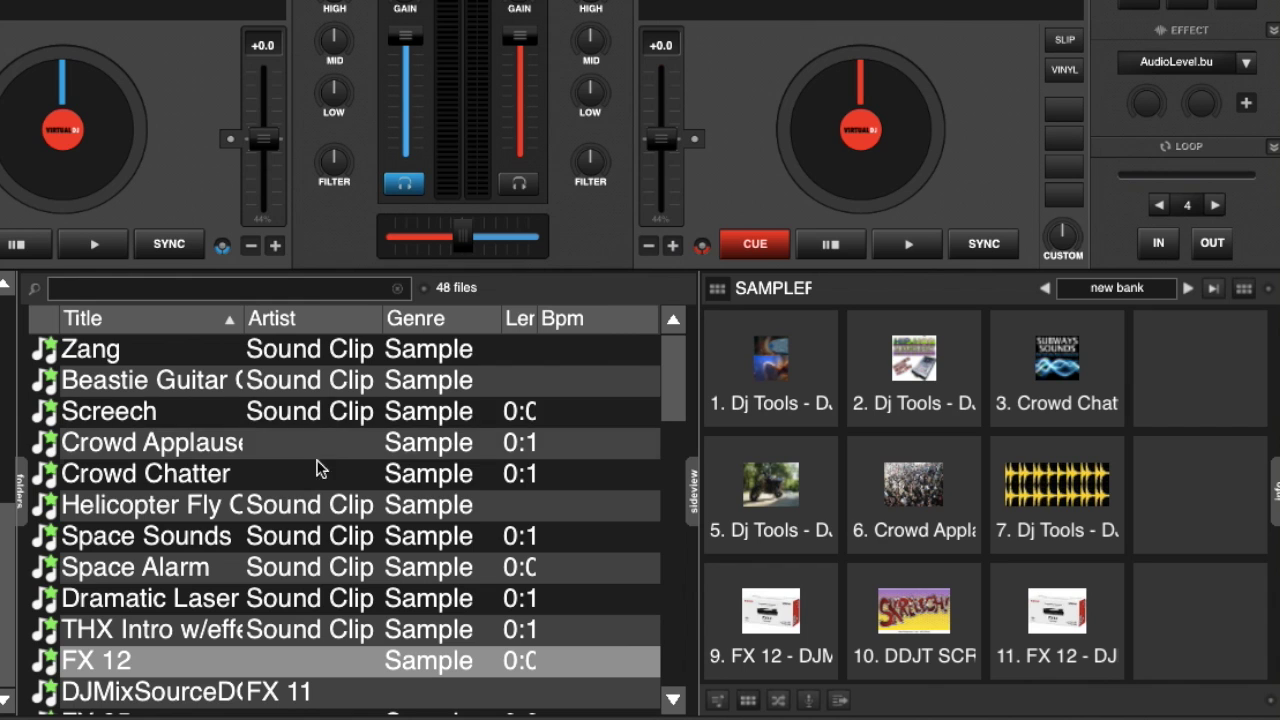
drag(269, 417, 1205, 407)
drag(185, 390, 1188, 498)
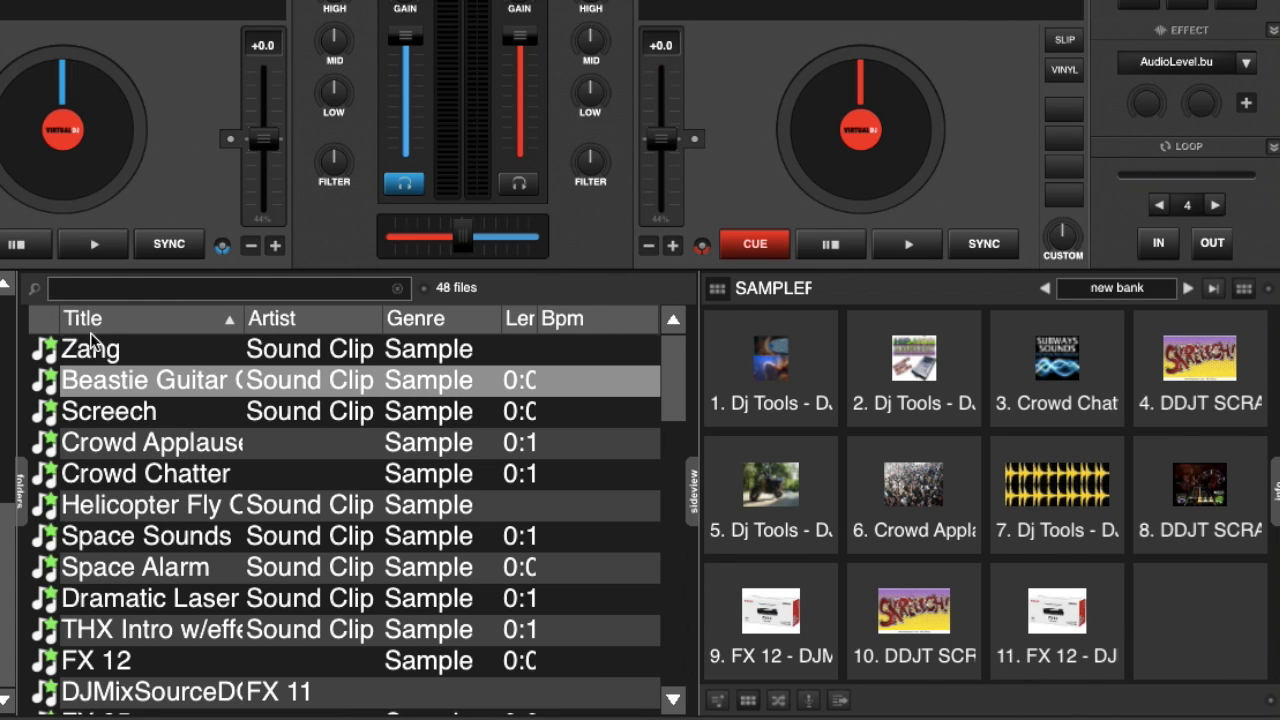
drag(88, 350, 1200, 630)
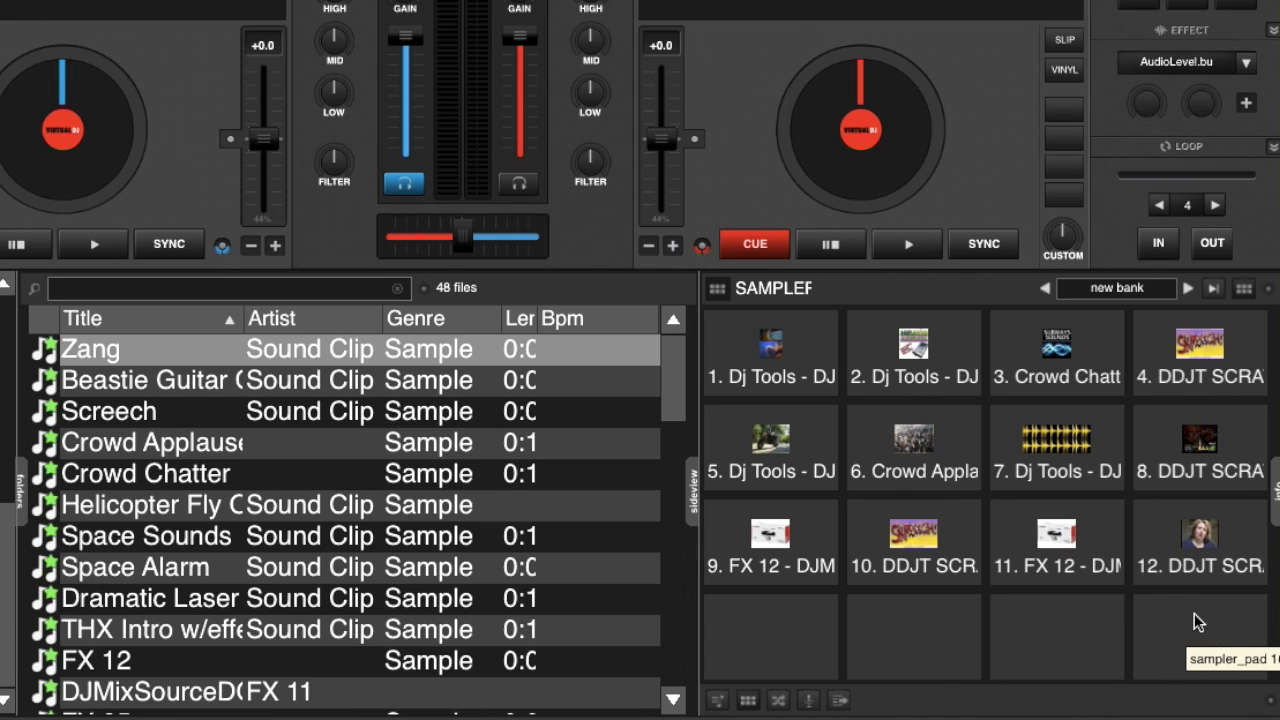
right_click(1149, 547)
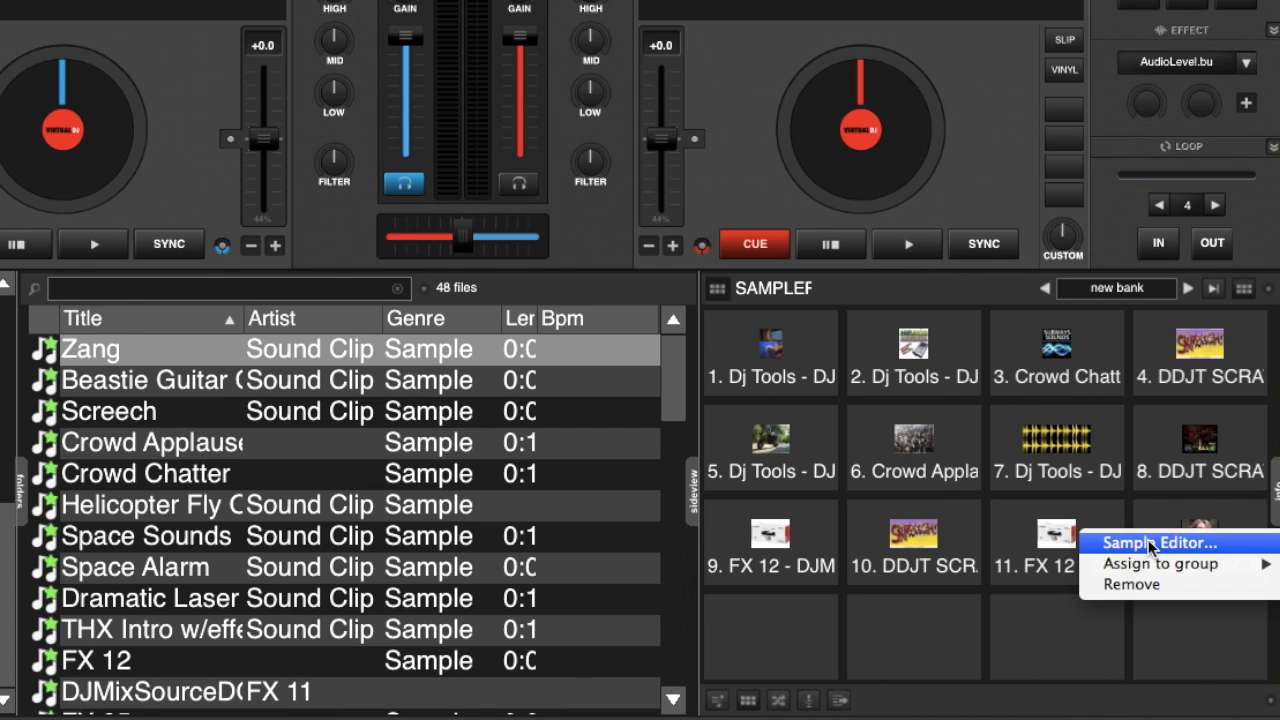
- Remove the sample from pad 12, switch to INSTRUMENTS, and delete 'new bank' from the Sampler folder
click(1141, 580)
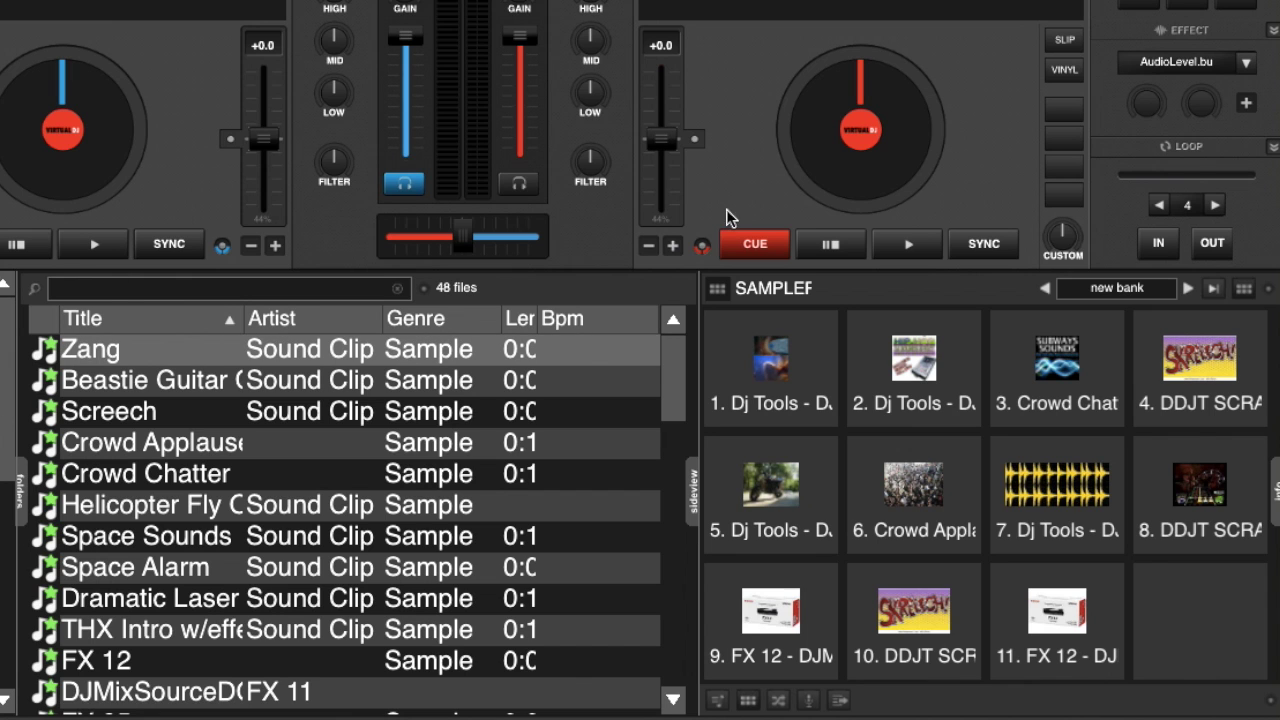
click(1044, 287)
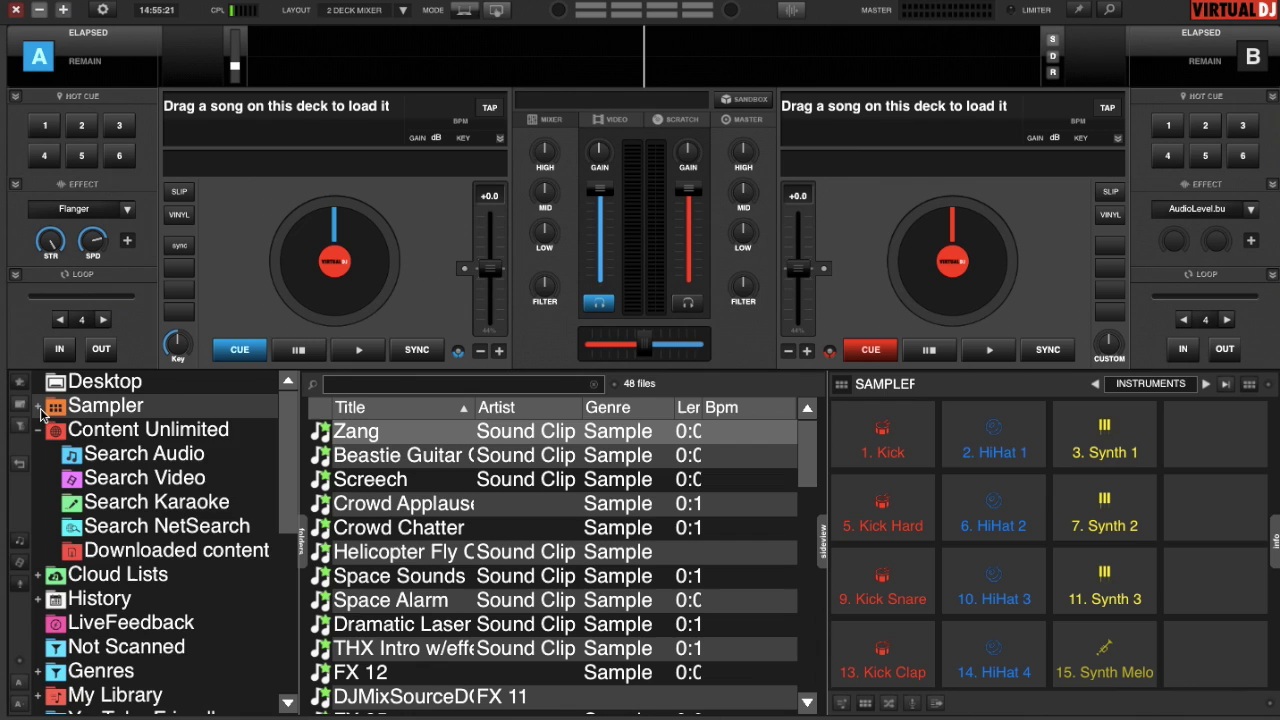
click(40, 410)
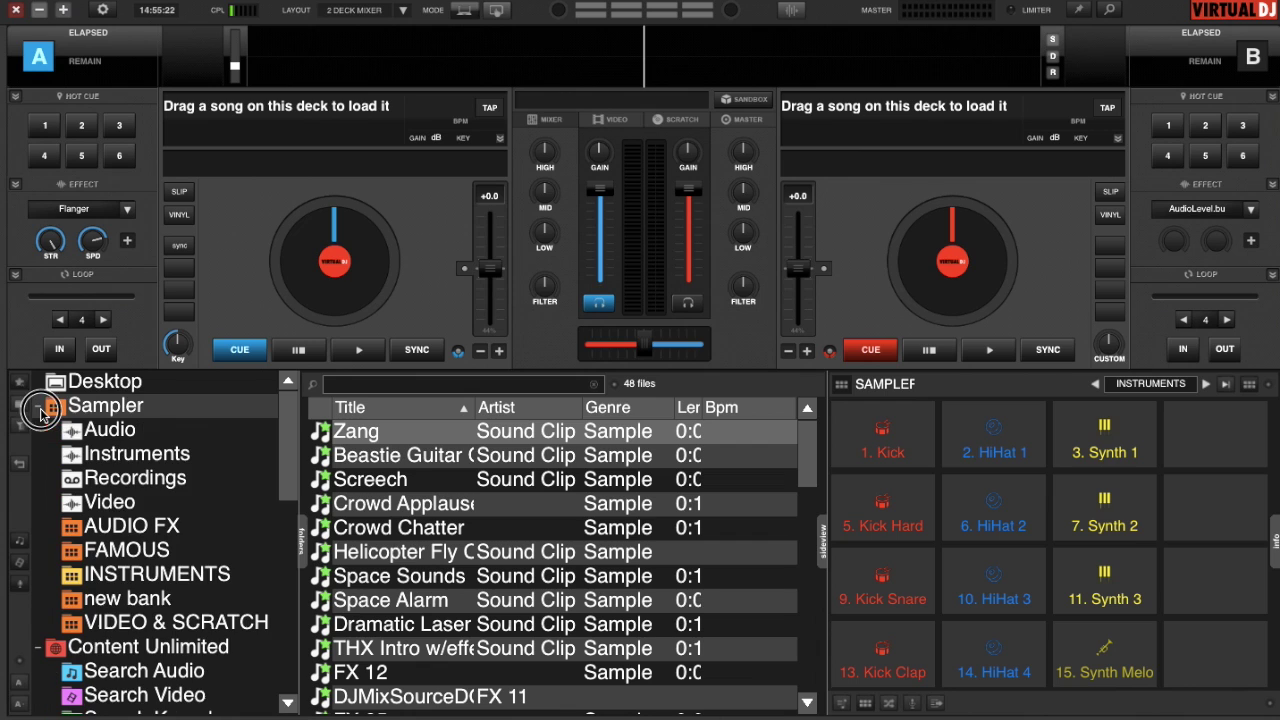
right_click(122, 605)
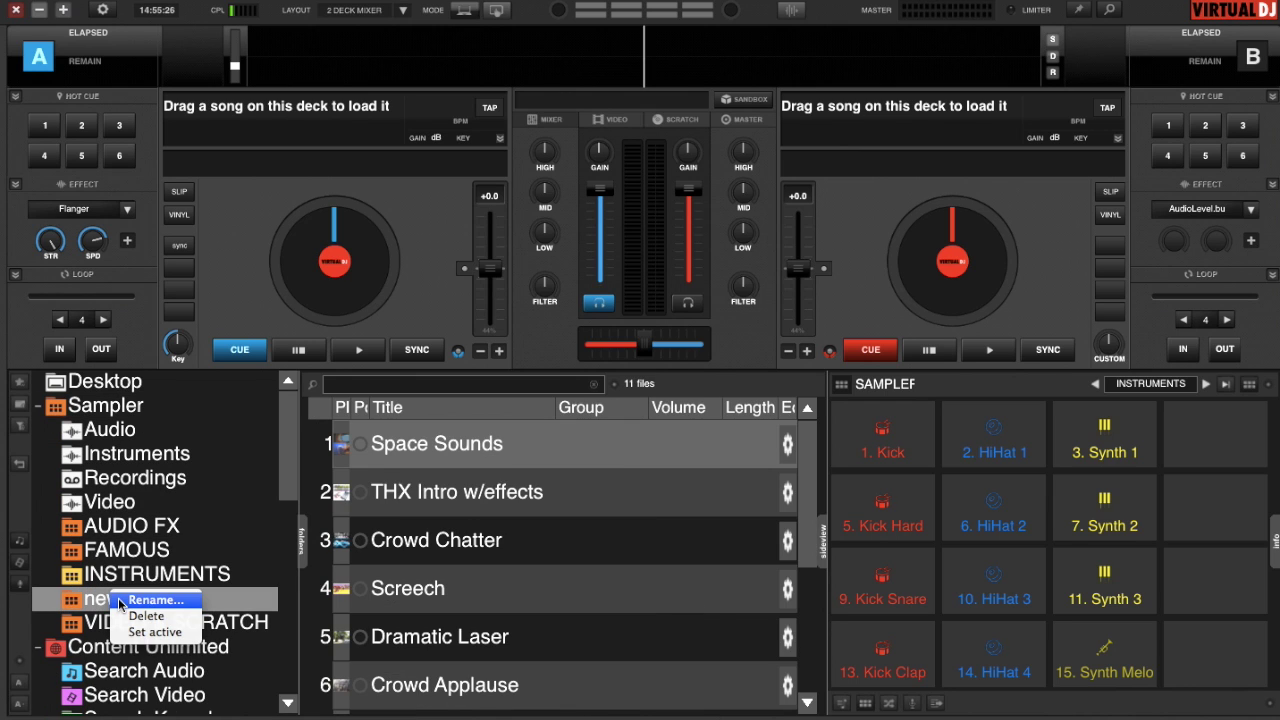
click(148, 626)
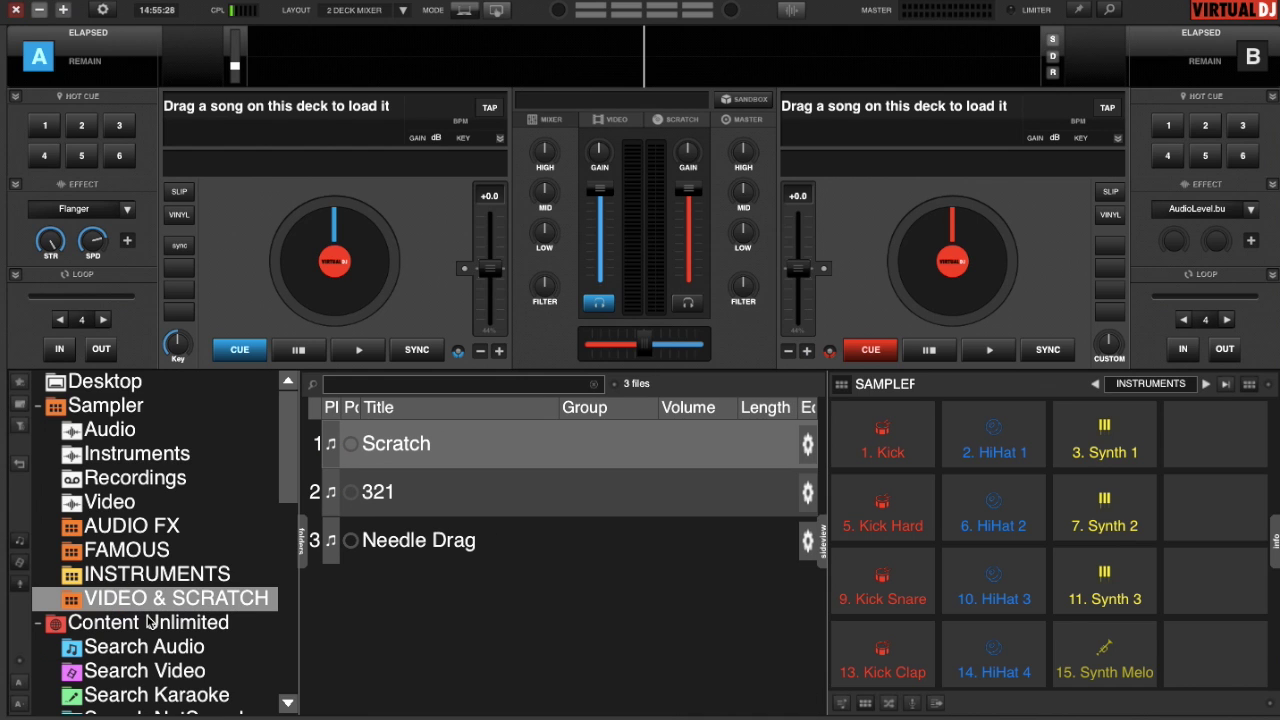
- Collapse the Sampler folder and cycle the sampler banks round to INSTRUMENTS
click(37, 405)
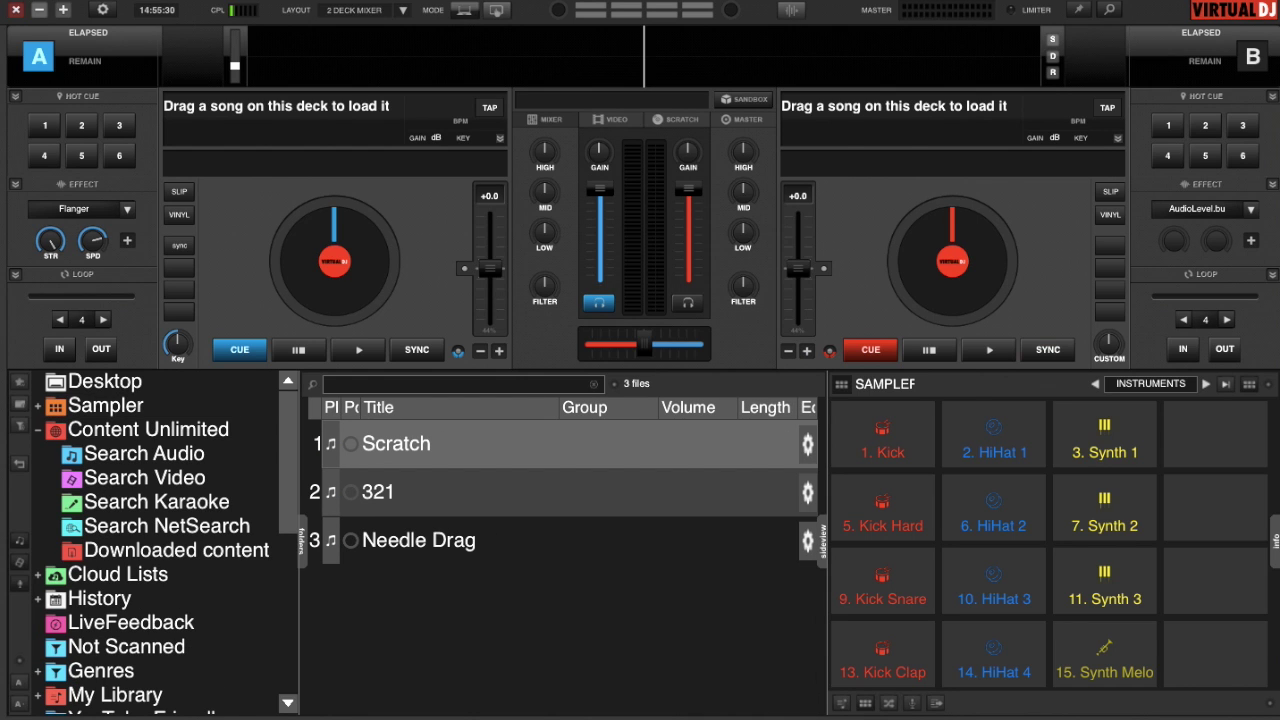
click(1205, 385)
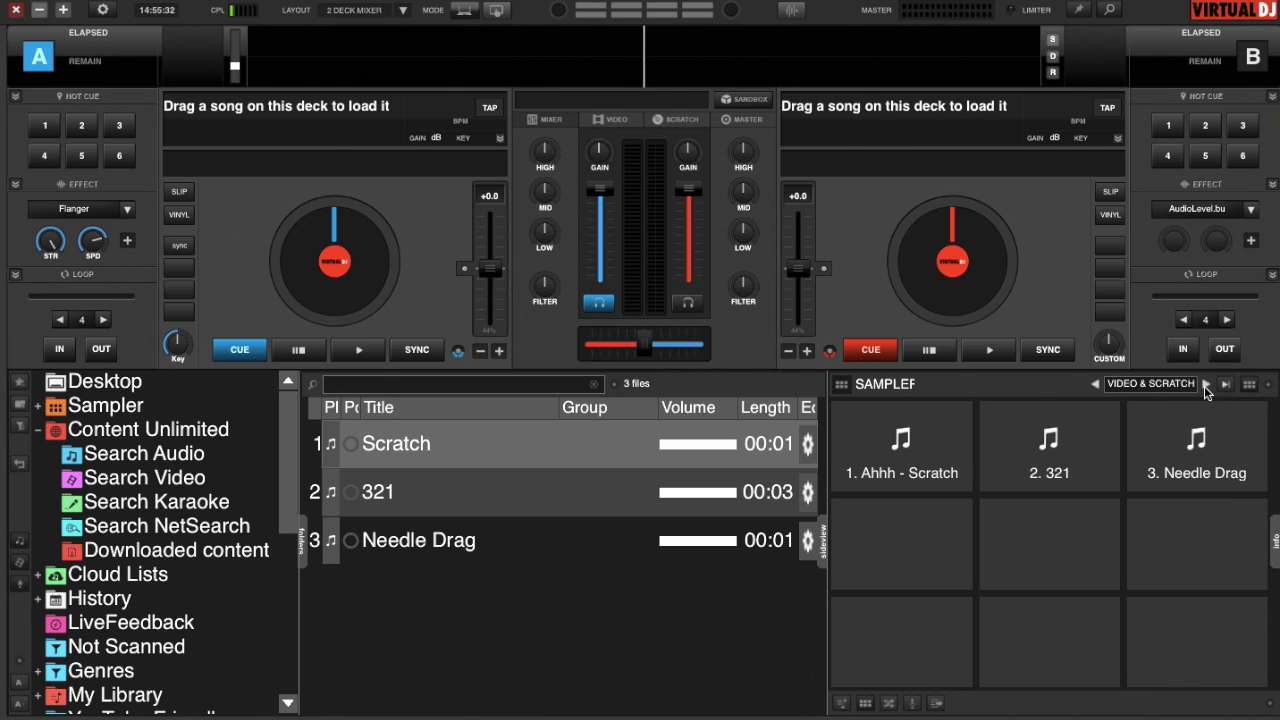
click(1205, 385)
click(1205, 385)
click(1205, 385)
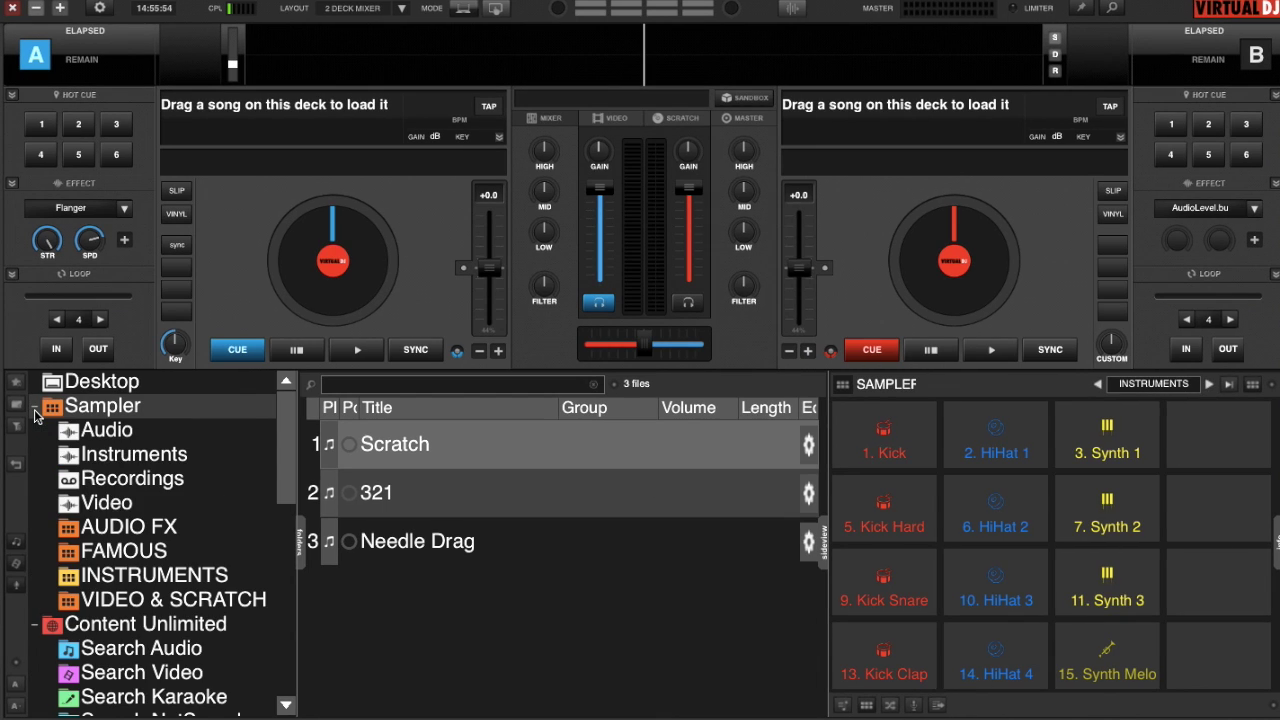
- Show the Sampler's Recordings folder in the browser, currently holding 0 files
click(97, 482)
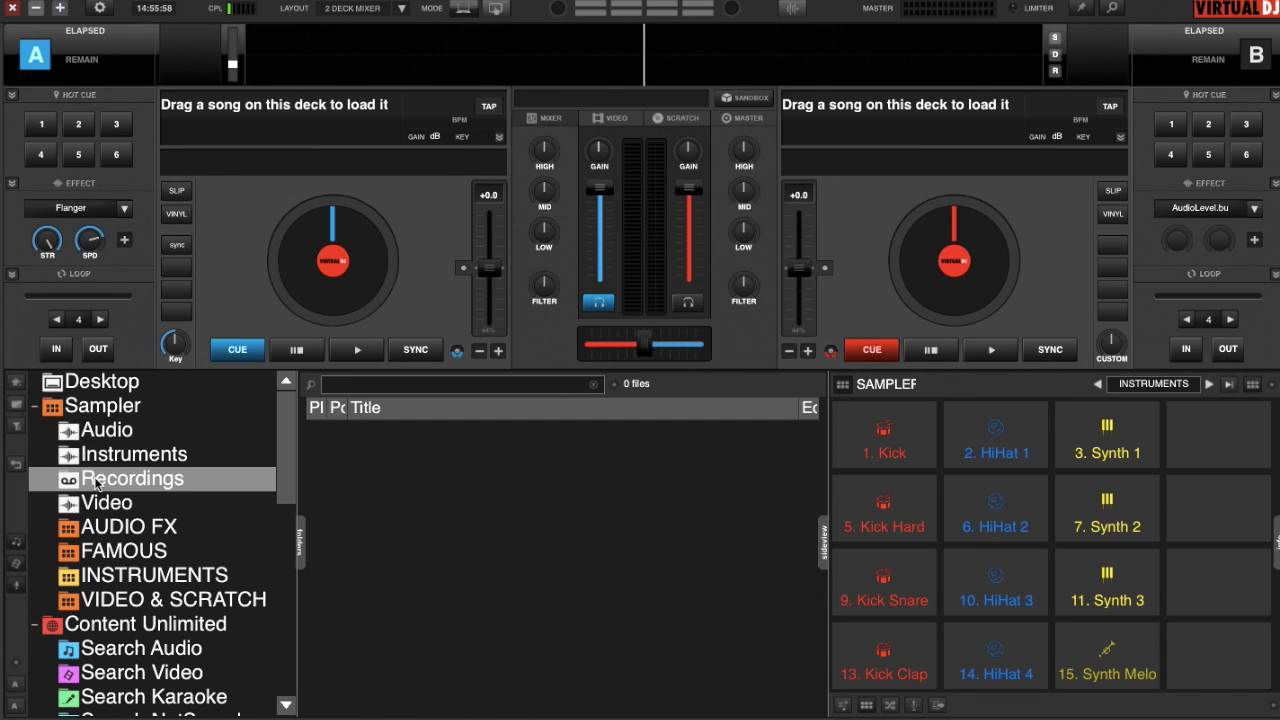